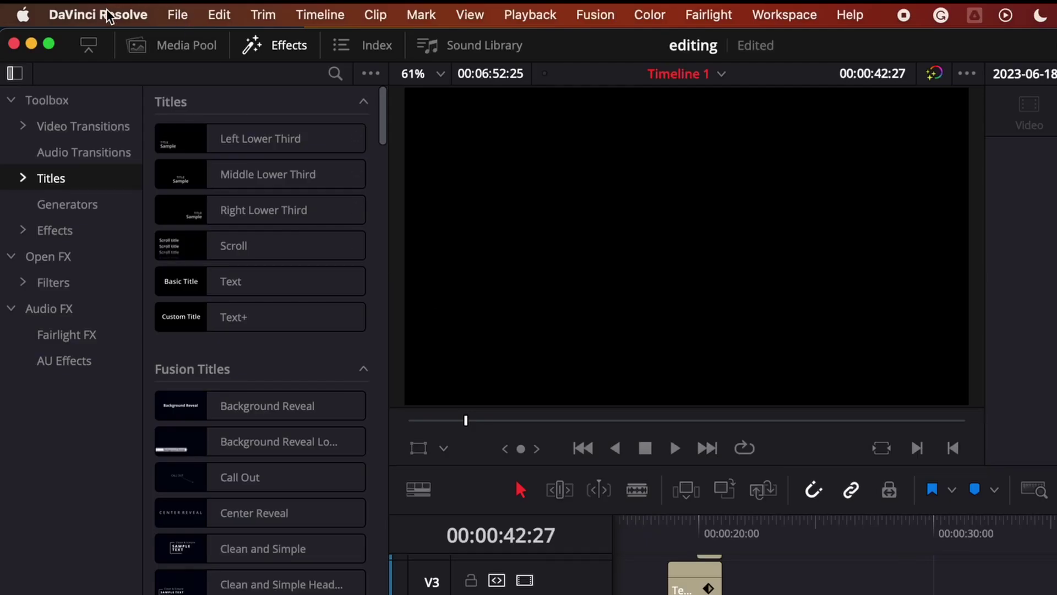
# Step: Open Keyboard Customization and expand the Trim > Ripple commands
pyautogui.click(108, 15)
pyautogui.click(116, 94)
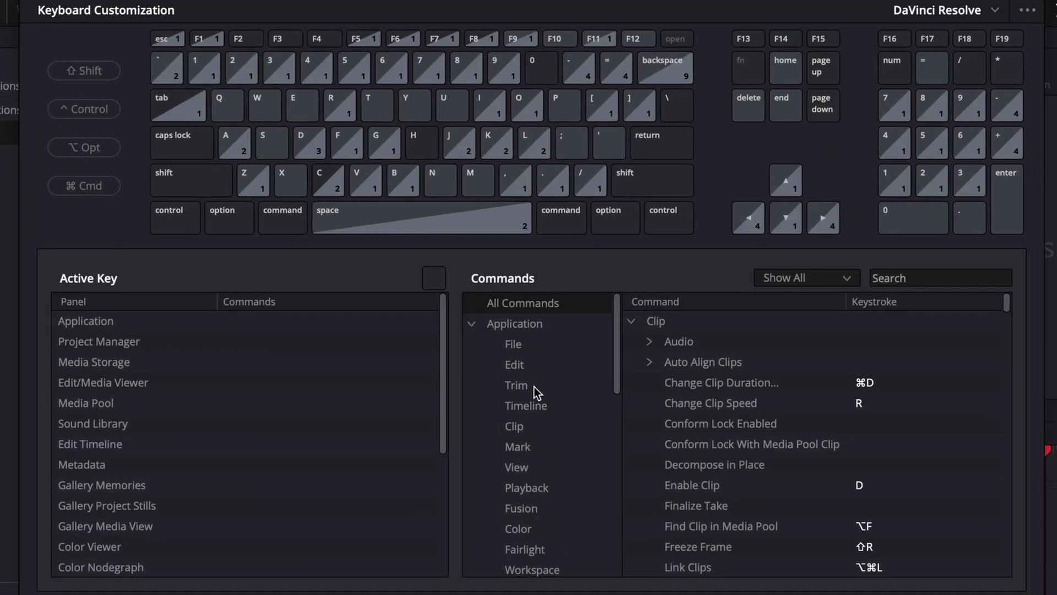
pyautogui.click(548, 398)
pyautogui.scroll(-3, 772, 399)
pyautogui.click(667, 439)
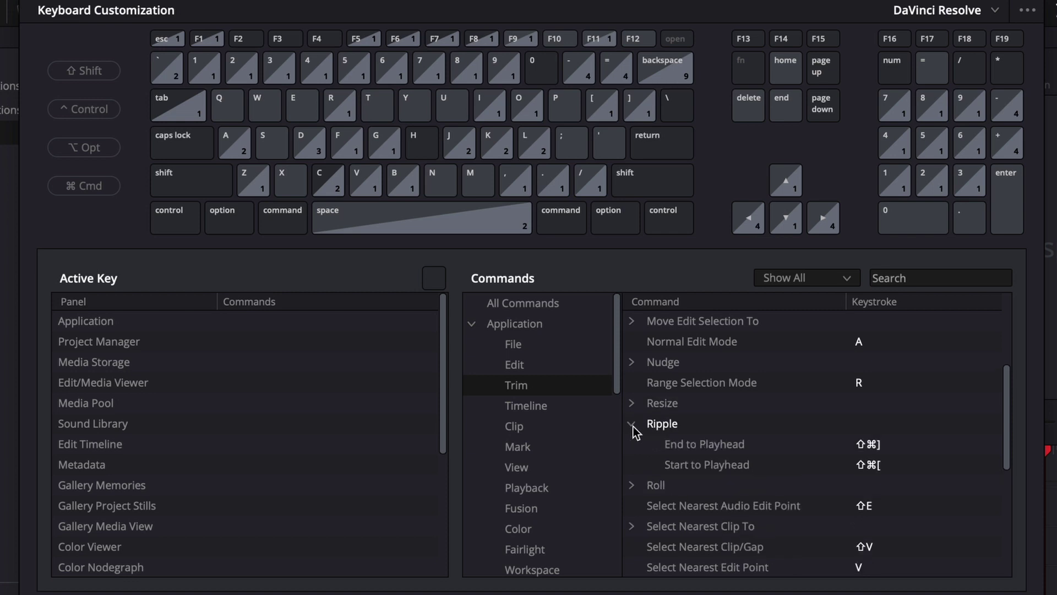
pyautogui.scroll(-2, 636, 433)
# Step: Bind Ripple End to Playhead to W, accept the conflict, and locate Dynamic Trim Mode
pyautogui.click(894, 408)
pyautogui.press('BackSpace')
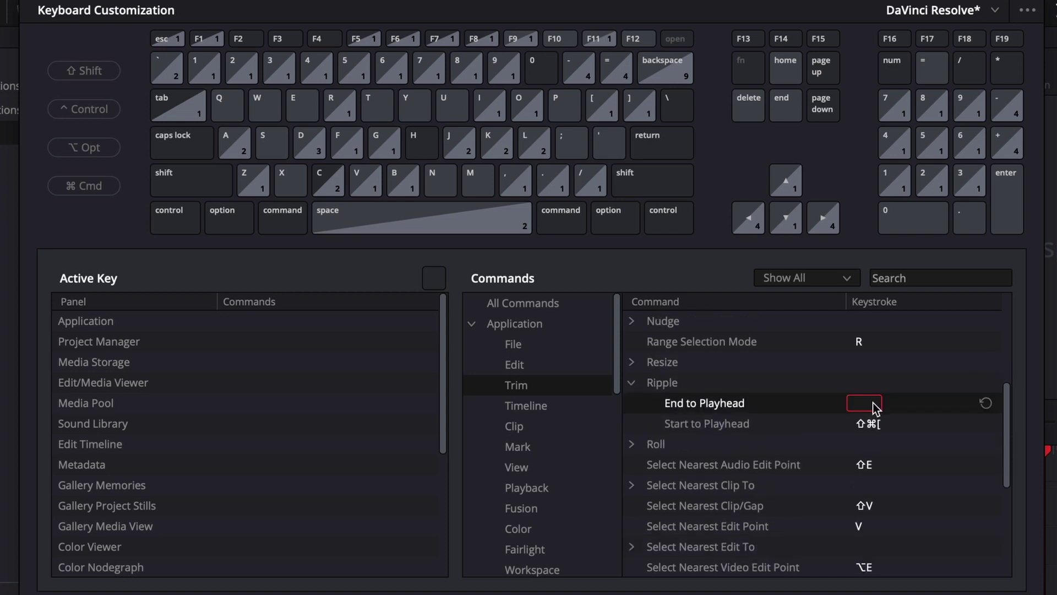
pyautogui.press('w')
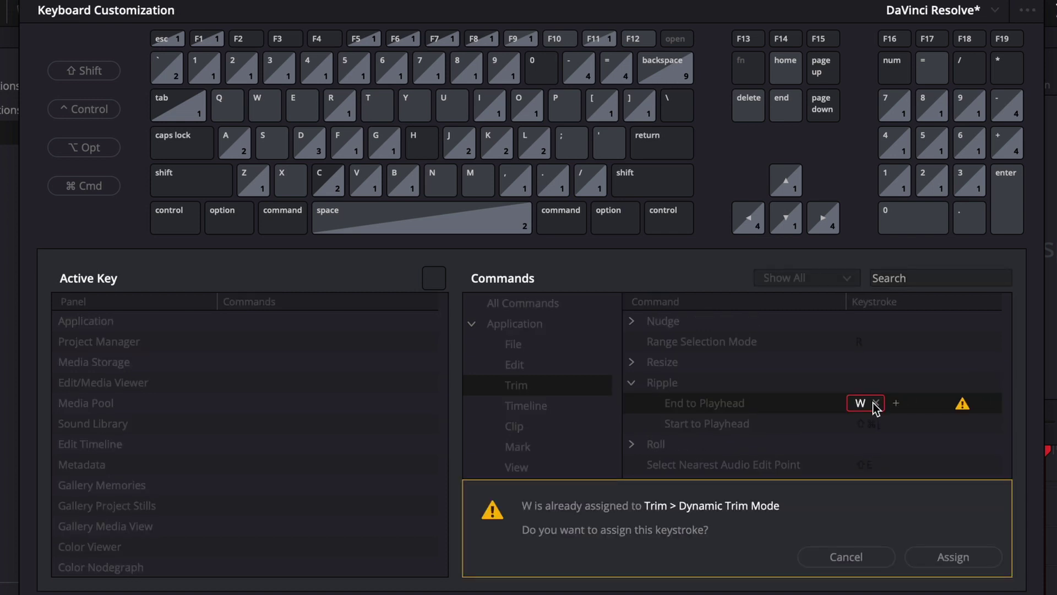
pyautogui.click(943, 557)
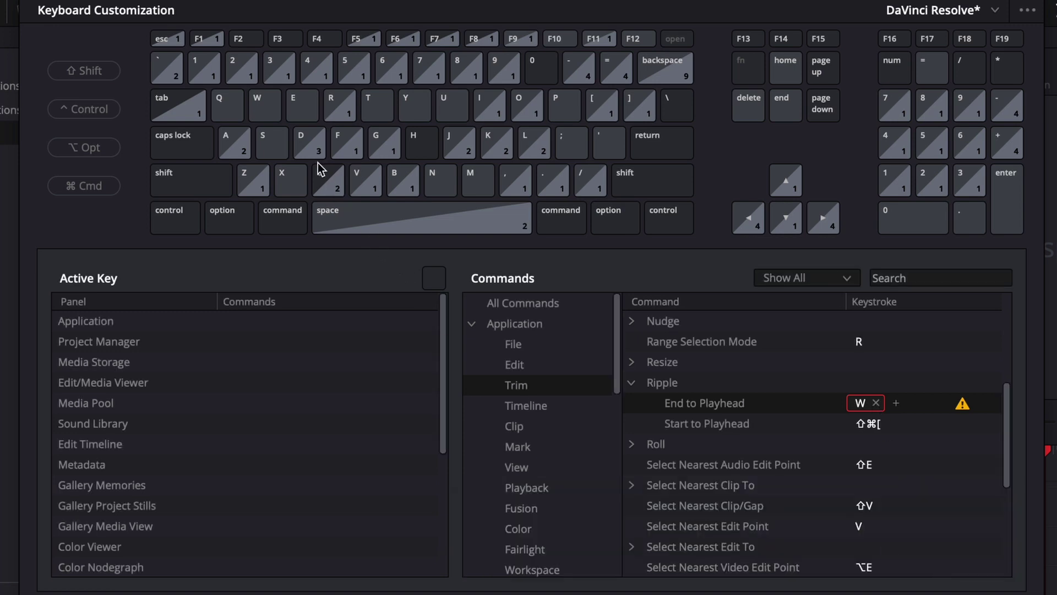
pyautogui.click(259, 107)
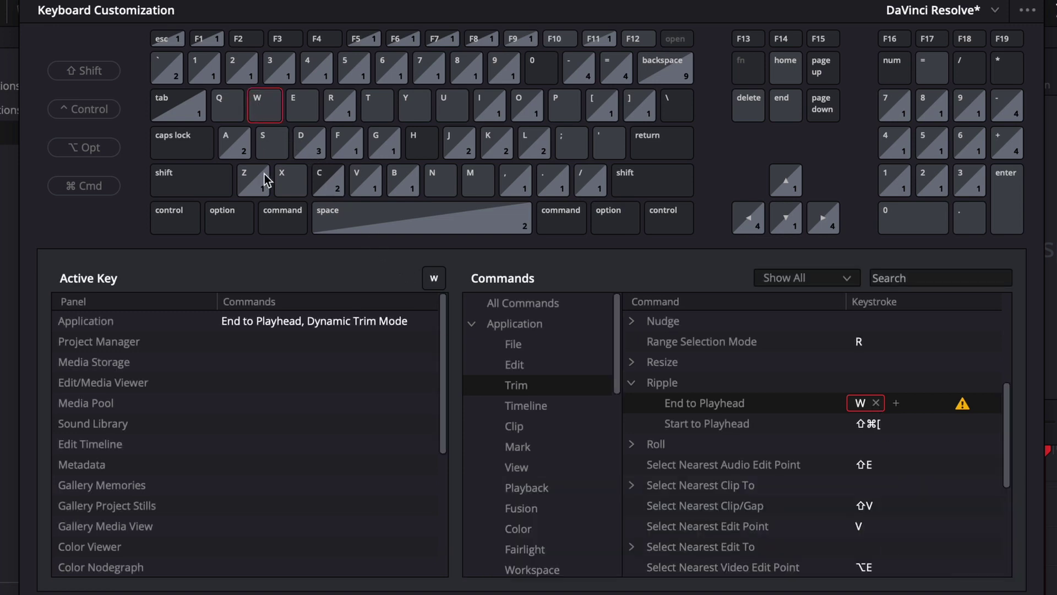
pyautogui.click(352, 328)
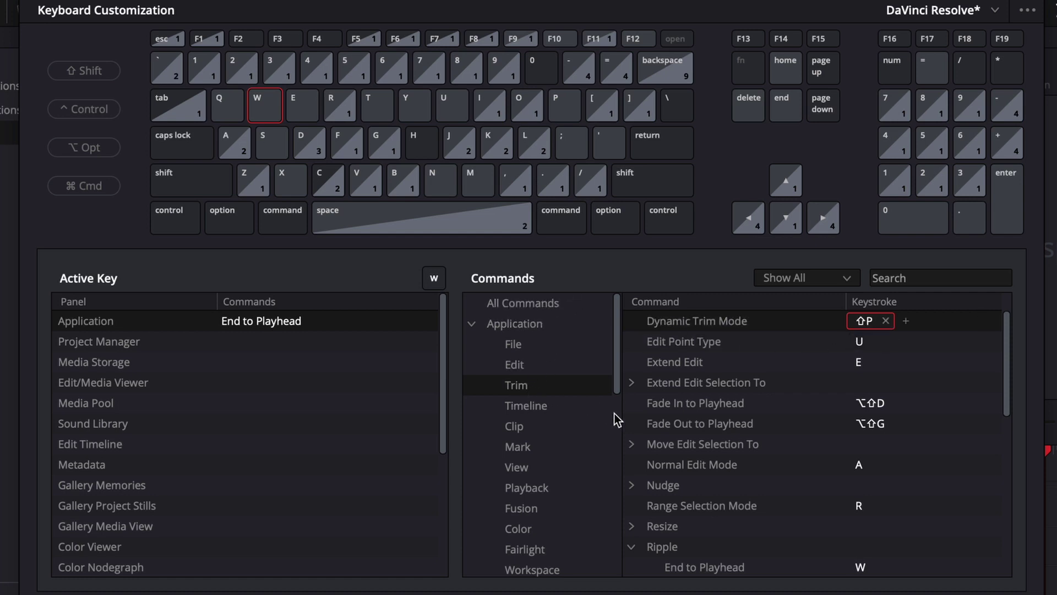
# Step: Bind Ripple Start to Playhead to Q and accept the conflicting reassignment
pyautogui.click(576, 388)
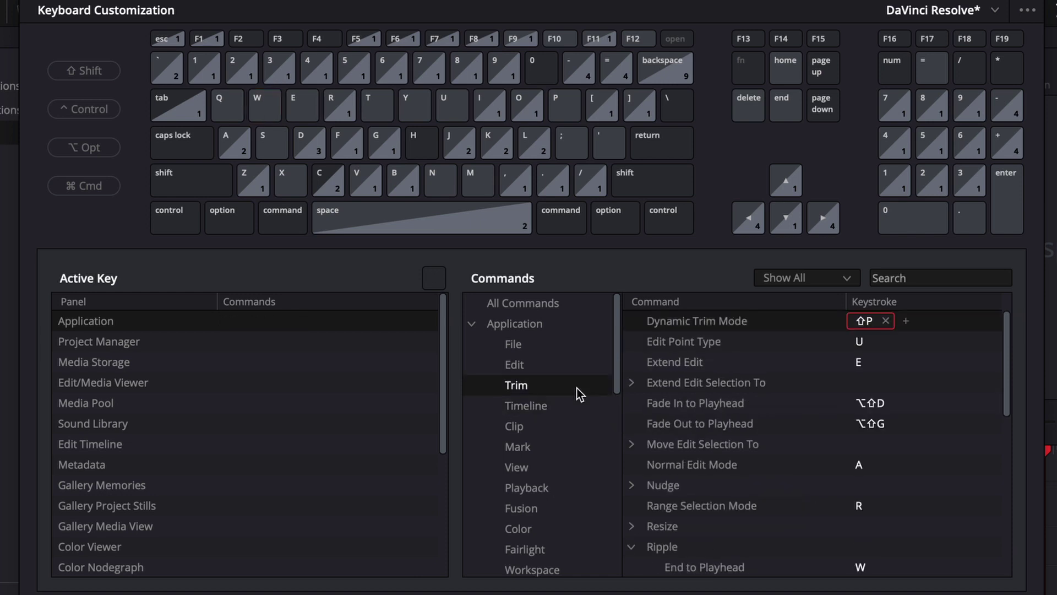
pyautogui.scroll(-5, 716, 387)
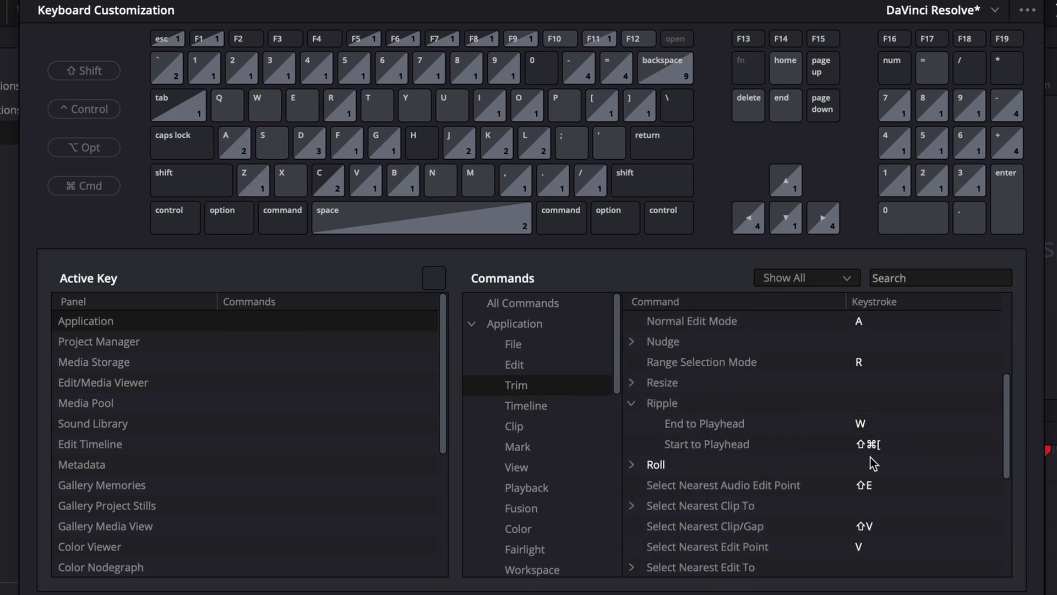
pyautogui.press('q')
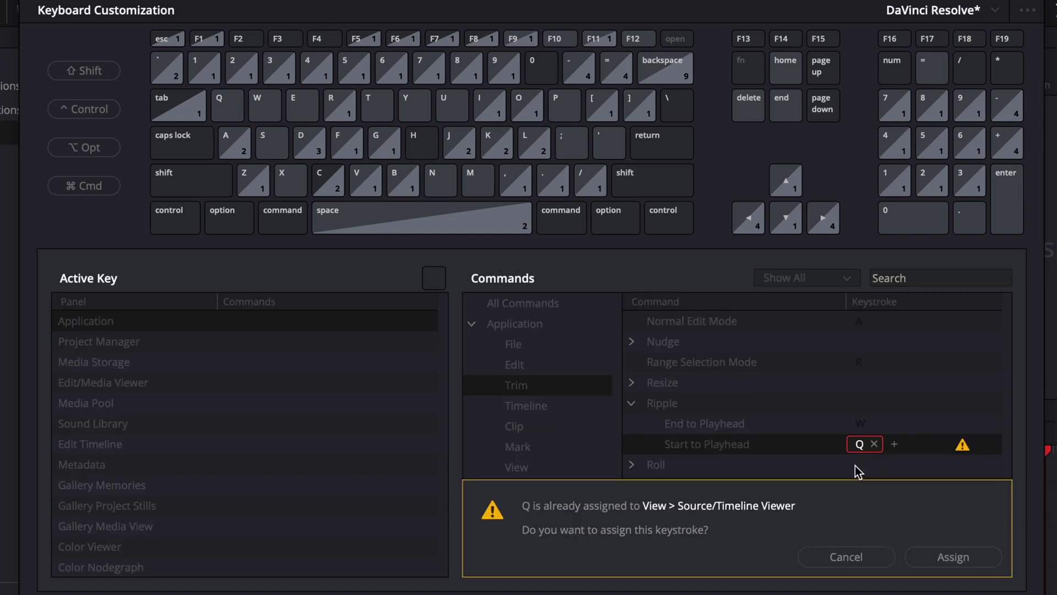
pyautogui.click(942, 555)
# Step: Add Shift+Q as an extra Zoom In shortcut and Shift+W for Zoom Out
pyautogui.click(493, 421)
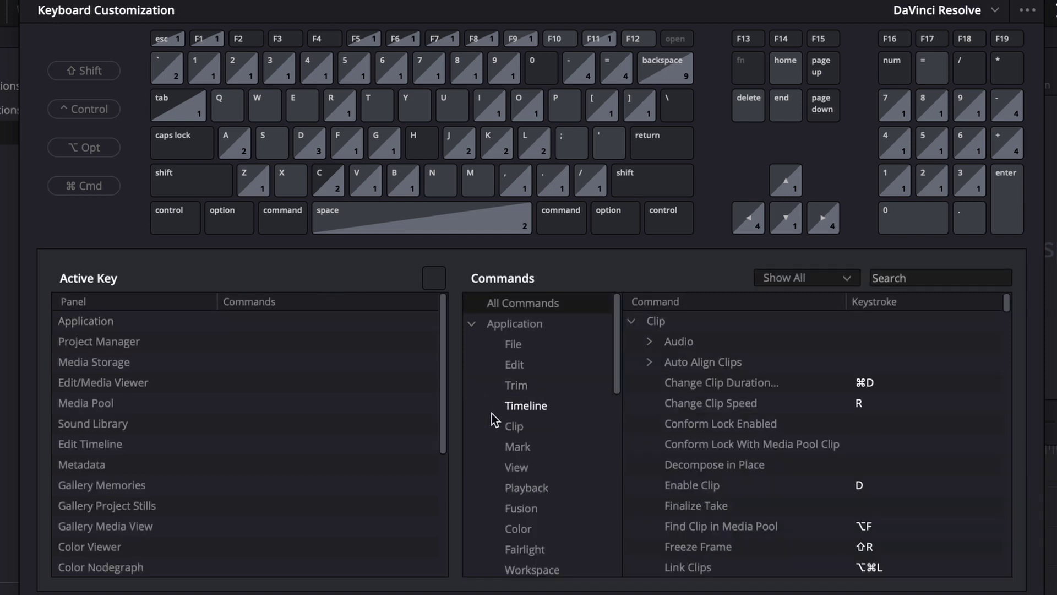
pyautogui.click(513, 466)
pyautogui.scroll(-6, 739, 431)
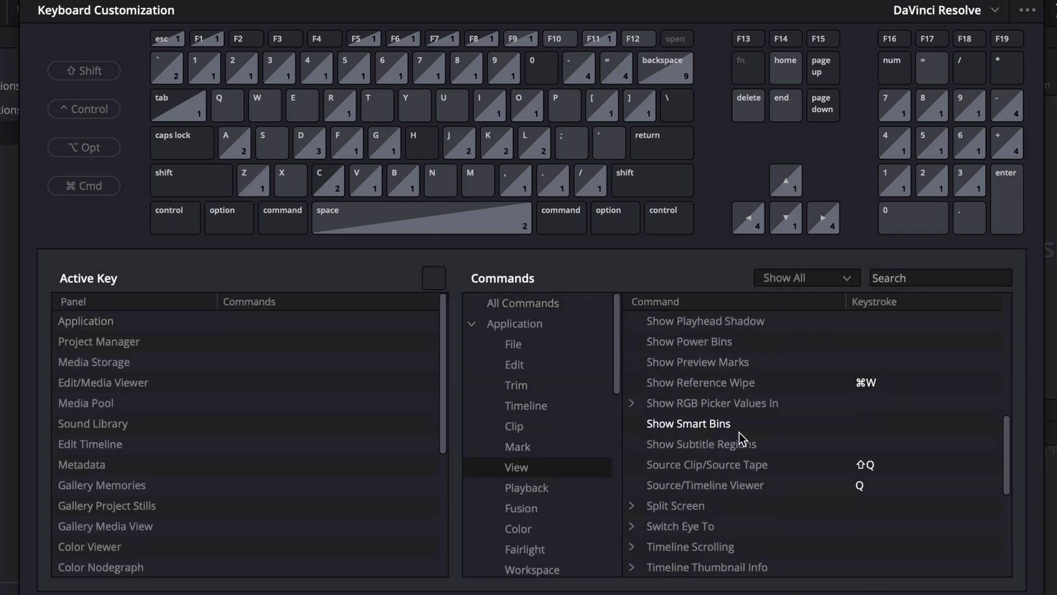
pyautogui.scroll(-5, 739, 431)
pyautogui.click(711, 482)
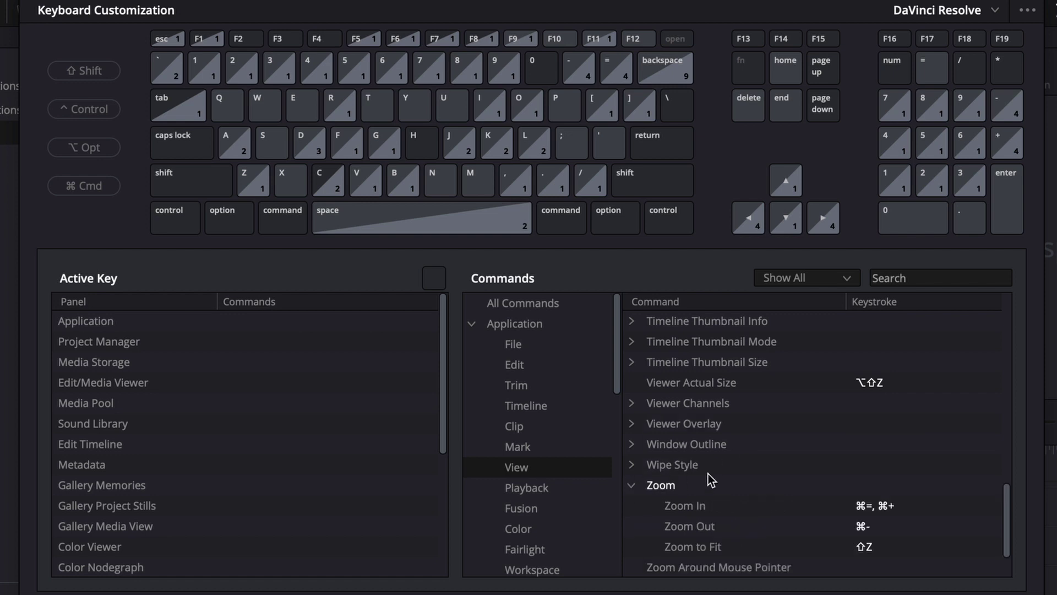
pyautogui.scroll(-3, 711, 480)
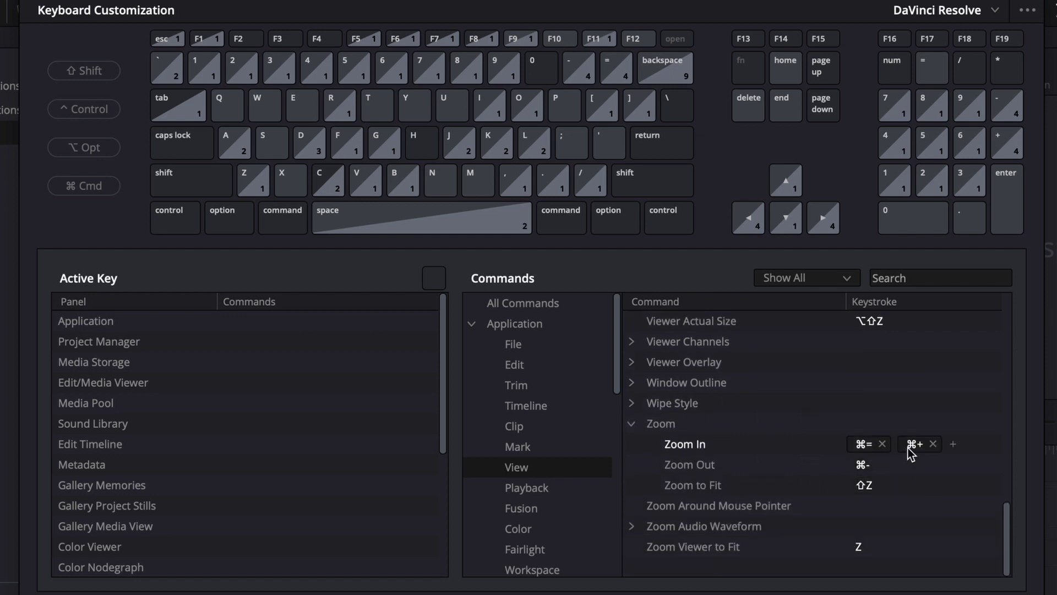
pyautogui.click(953, 444)
pyautogui.hotkey('shift', 'q')
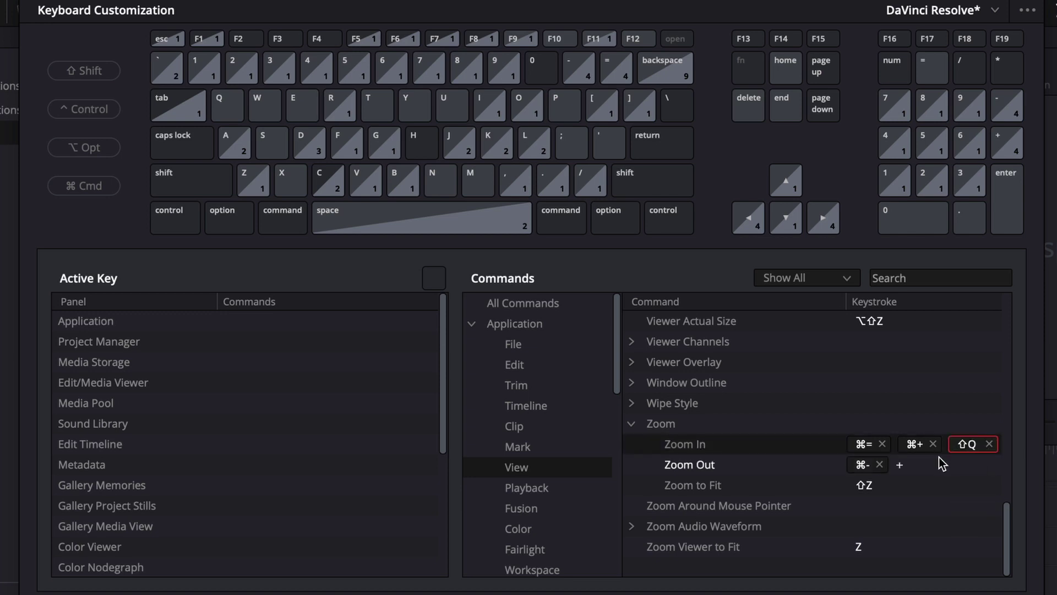
pyautogui.click(901, 464)
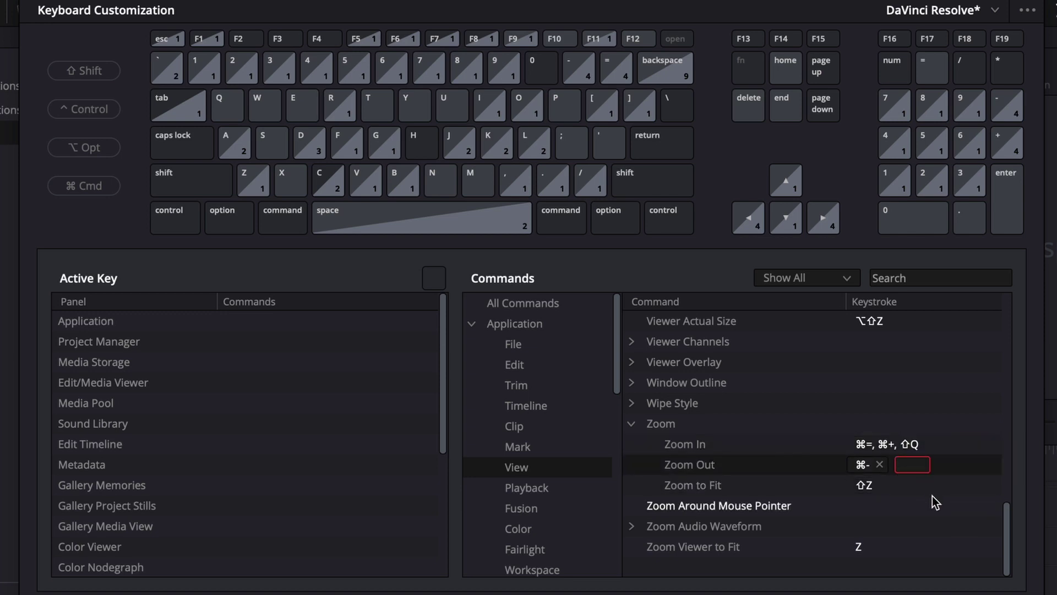
pyautogui.hotkey('shift', 'w')
# Step: Remap Play Forward to 3 and Play Reverse to 1, accepting both conflicts
pyautogui.click(527, 487)
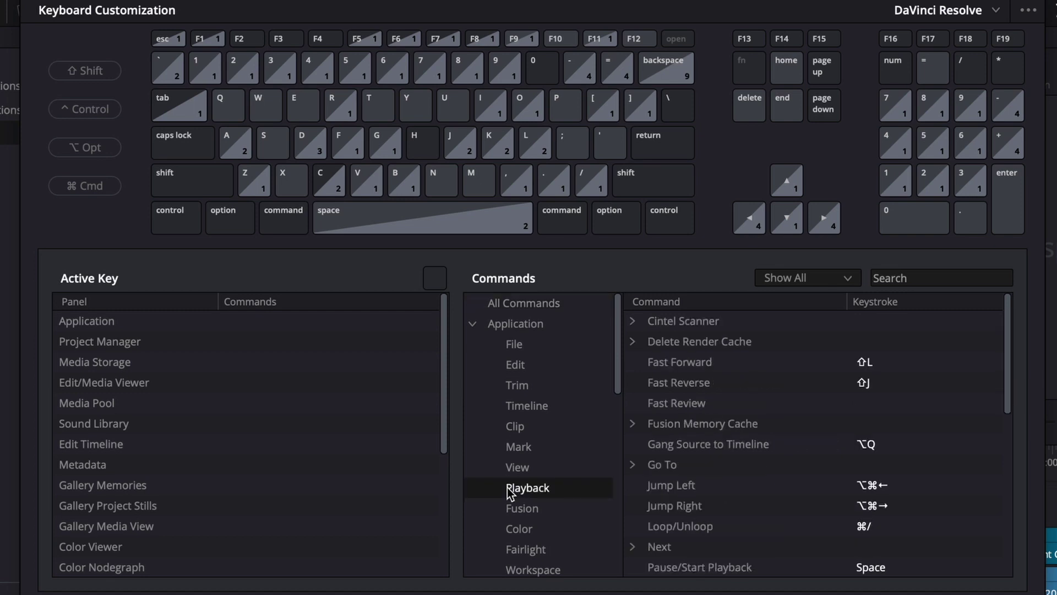
pyautogui.scroll(-5, 655, 465)
pyautogui.scroll(-1, 666, 467)
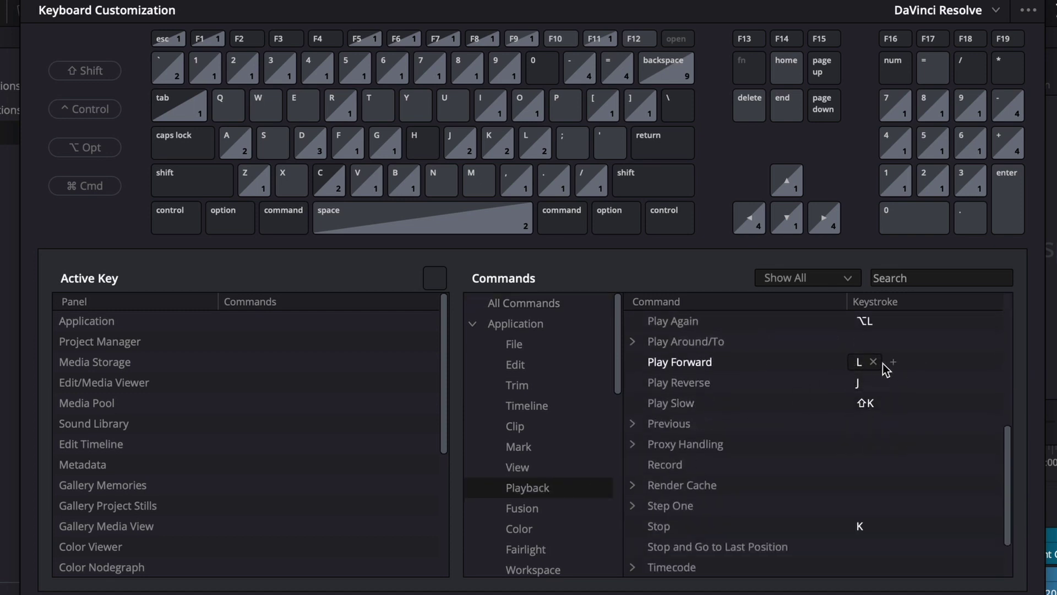
pyautogui.click(874, 364)
pyautogui.press('3')
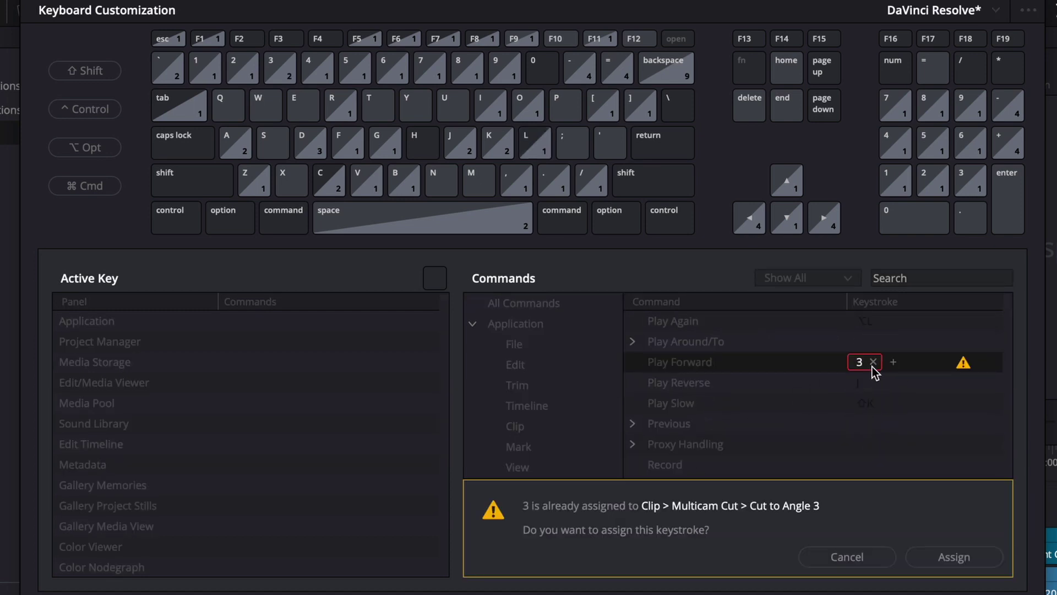
pyautogui.click(939, 556)
pyautogui.click(873, 384)
pyautogui.press('1')
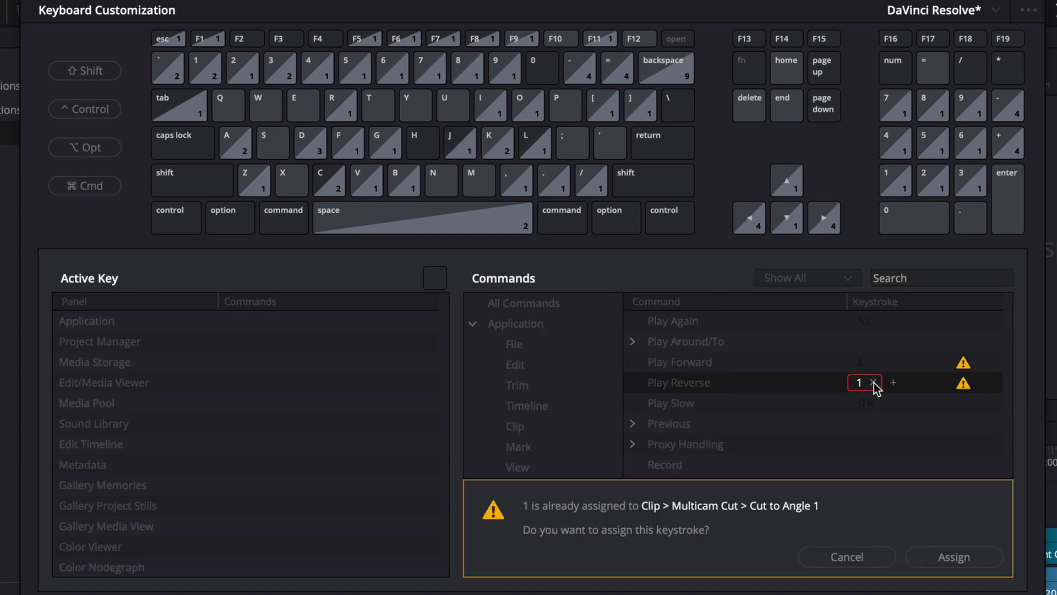
pyautogui.click(934, 548)
# Step: Add 2 as a second Pause/Start Playback shortcut alongside Space
pyautogui.scroll(5, 917, 410)
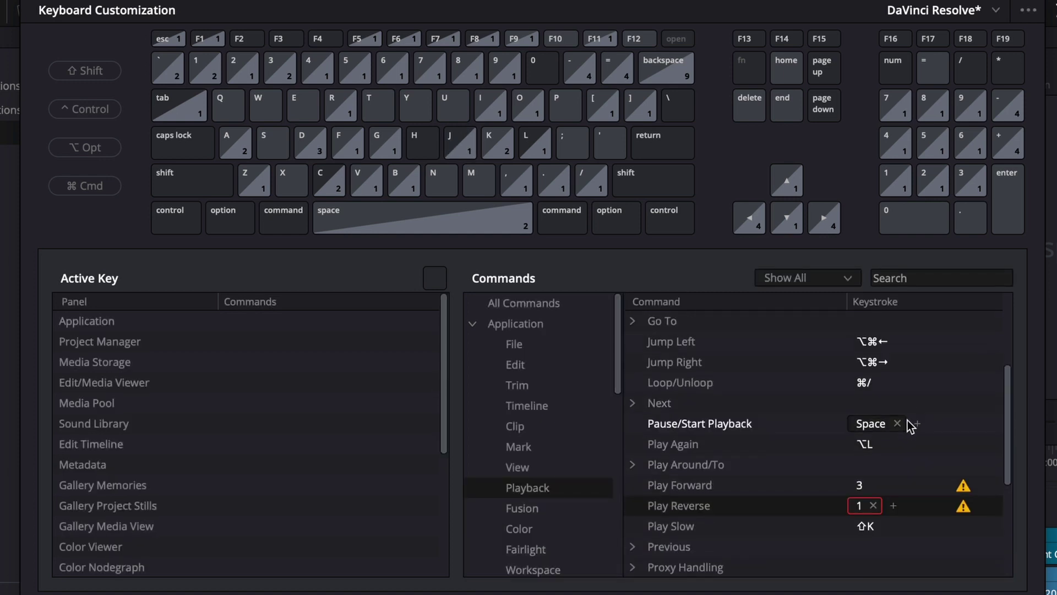
pyautogui.click(916, 423)
pyautogui.press('2')
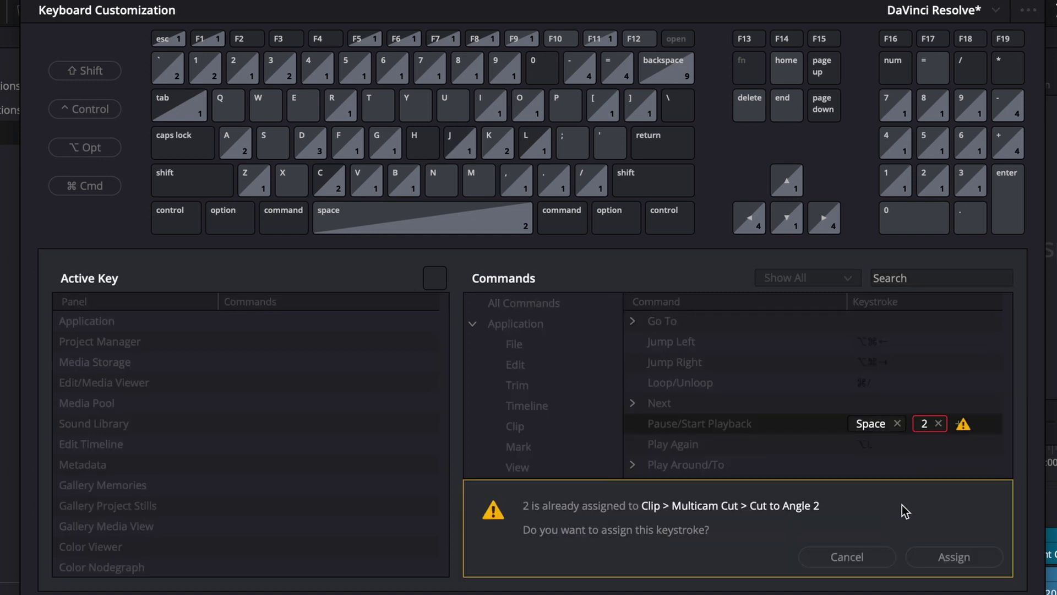
pyautogui.click(941, 553)
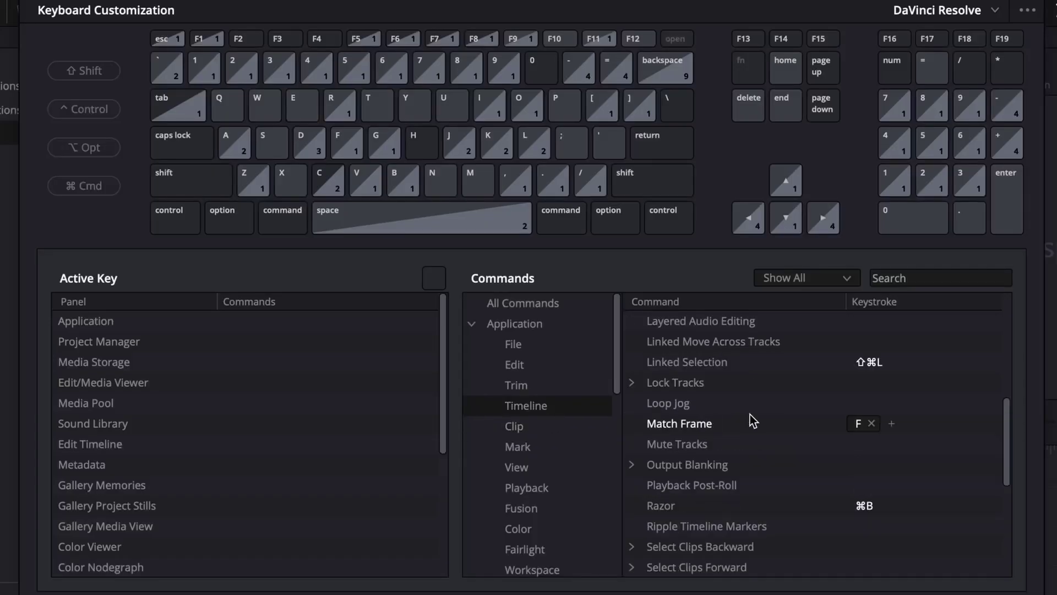
# Step: Rebind Split Clip to E, accepting the conflicting reassignment
pyautogui.scroll(-5, 684, 420)
pyautogui.click(879, 465)
pyautogui.press('e')
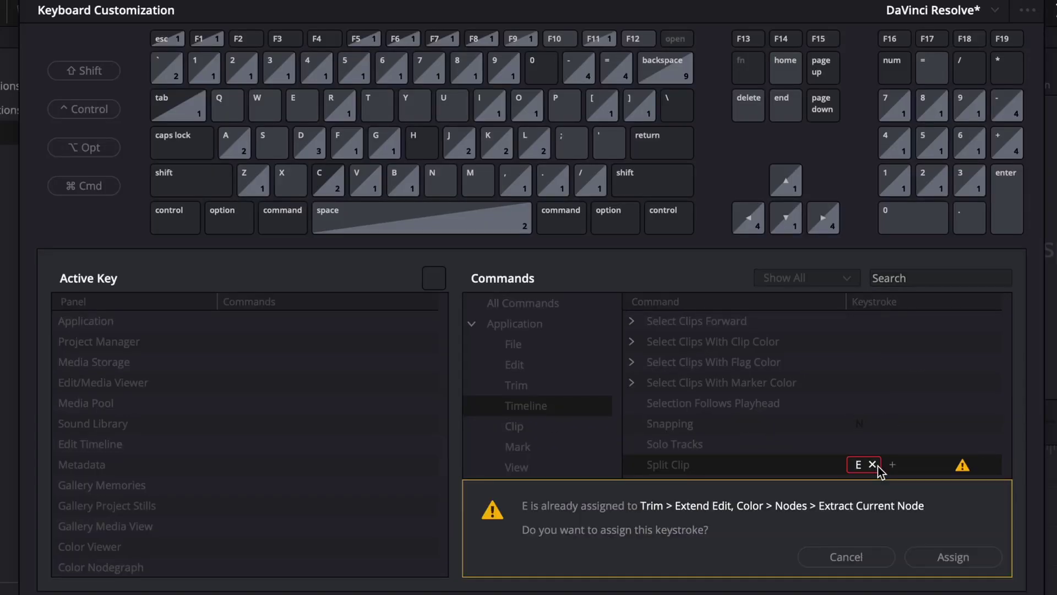
pyautogui.click(947, 557)
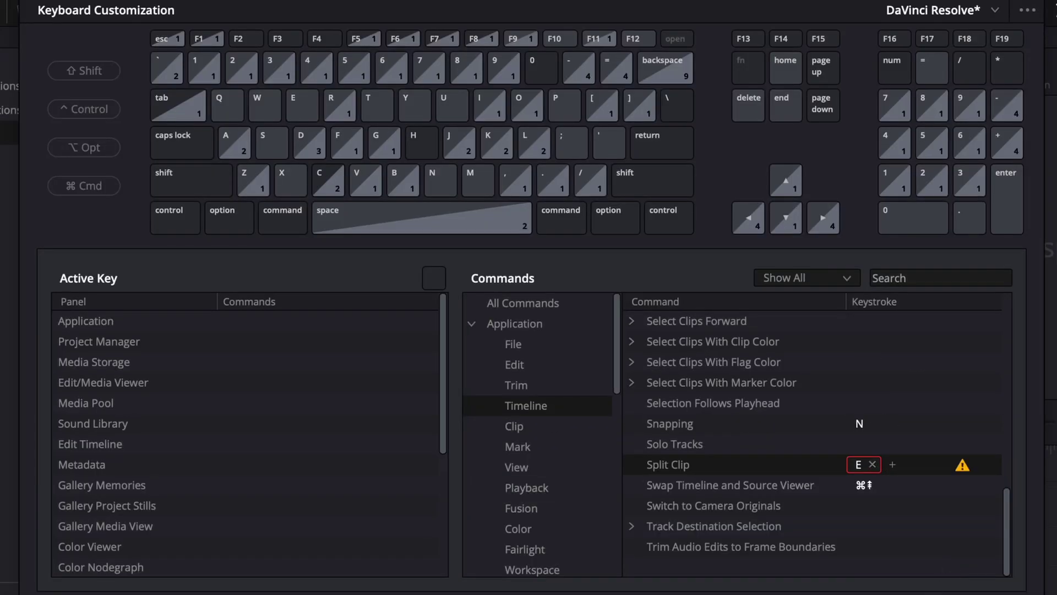
# Step: Set Select Clips Forward to R for This Track and Shift+Command+R for All Tracks
pyautogui.scroll(2, 694, 362)
pyautogui.click(632, 362)
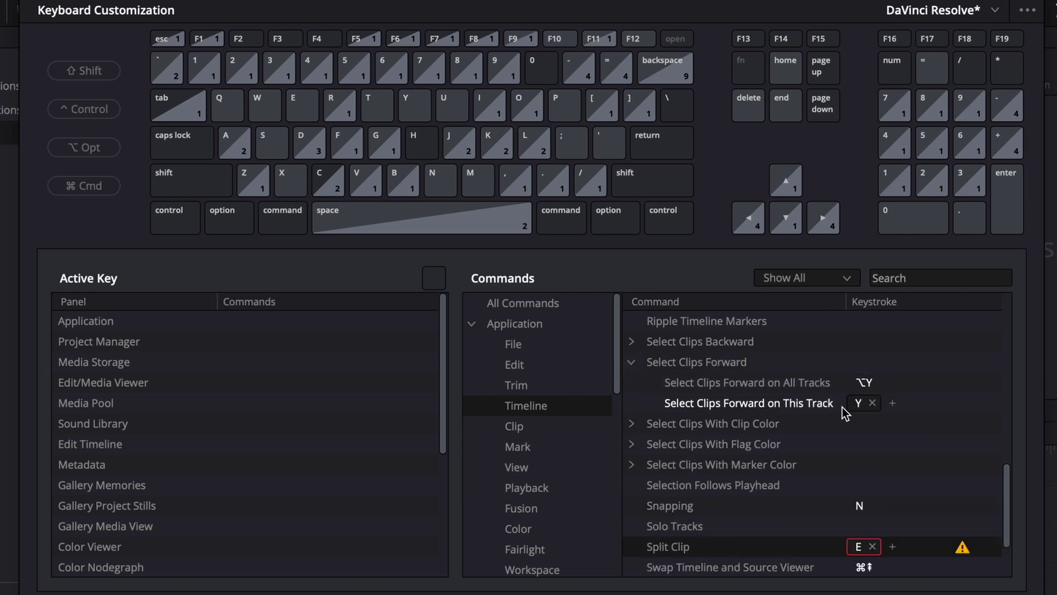
pyautogui.click(871, 405)
pyautogui.press('r')
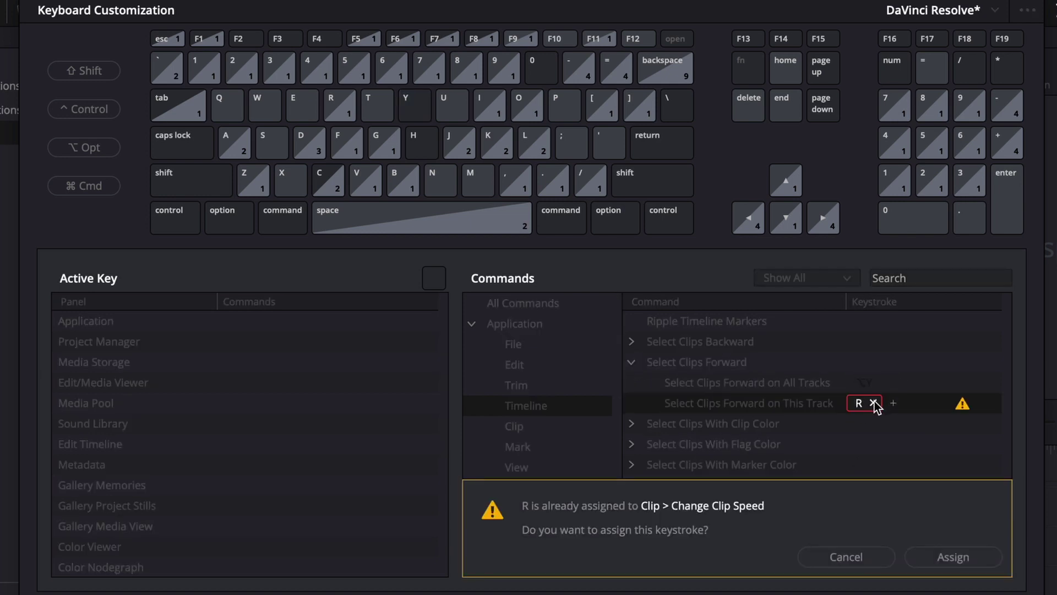
pyautogui.click(925, 549)
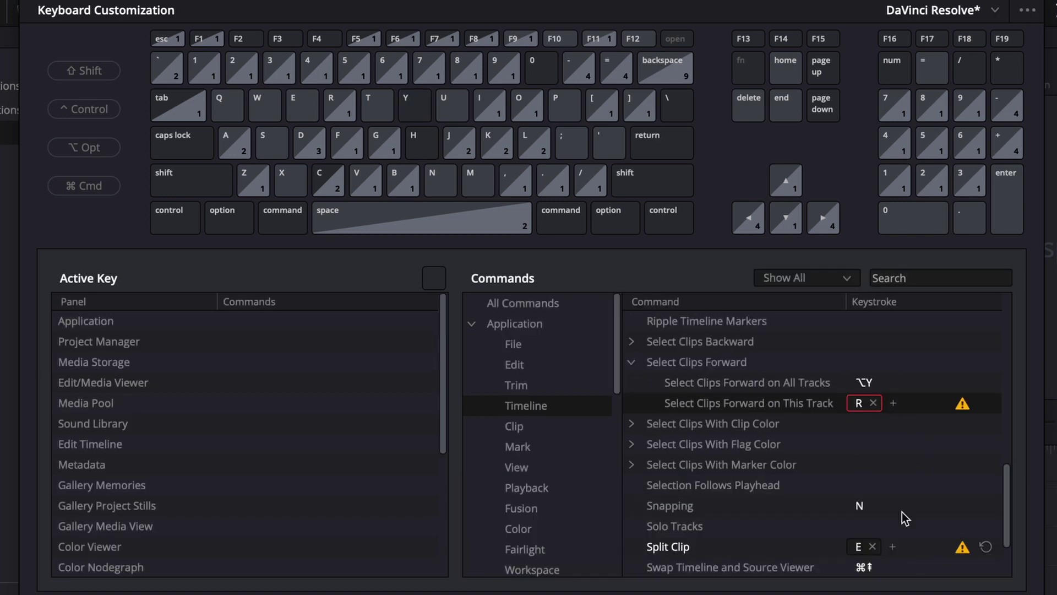
pyautogui.click(881, 383)
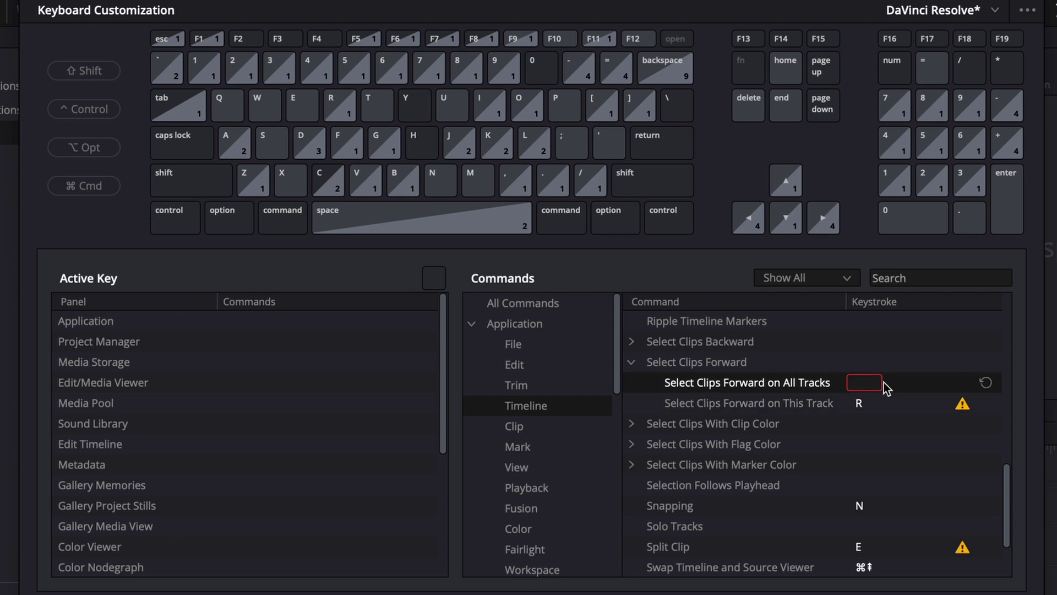
pyautogui.press('shift+super+r')
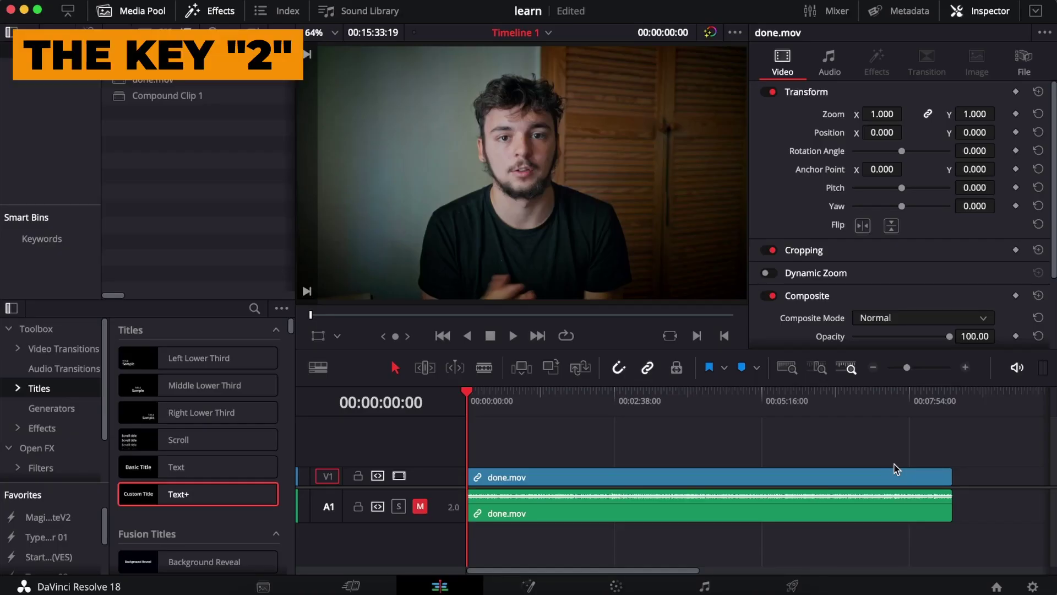
# Step: Play and pause the interview, then shuttle forward up to 16x and stop
pyautogui.press('space')
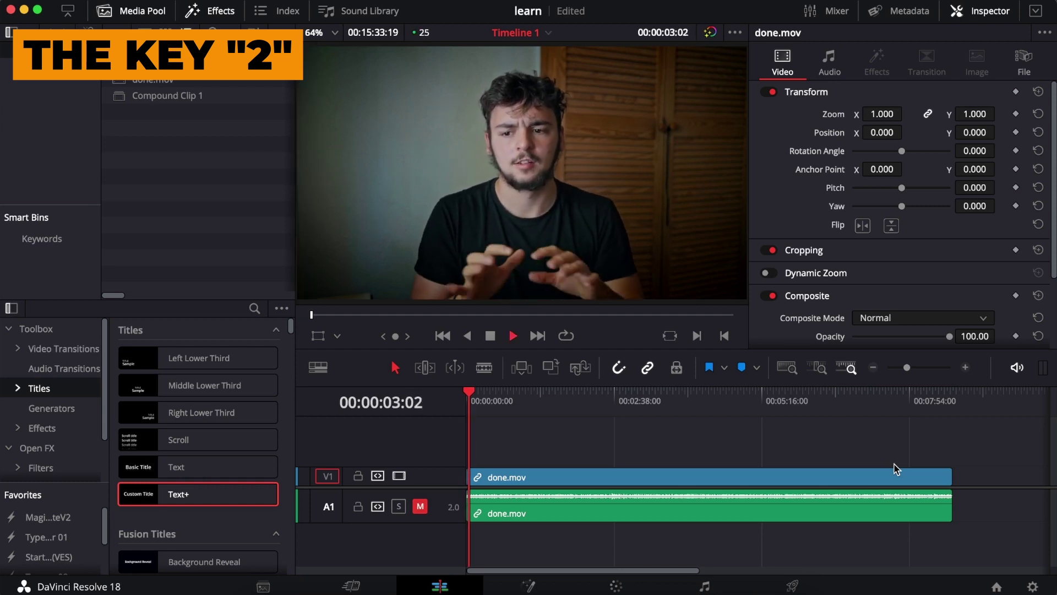
pyautogui.press('space')
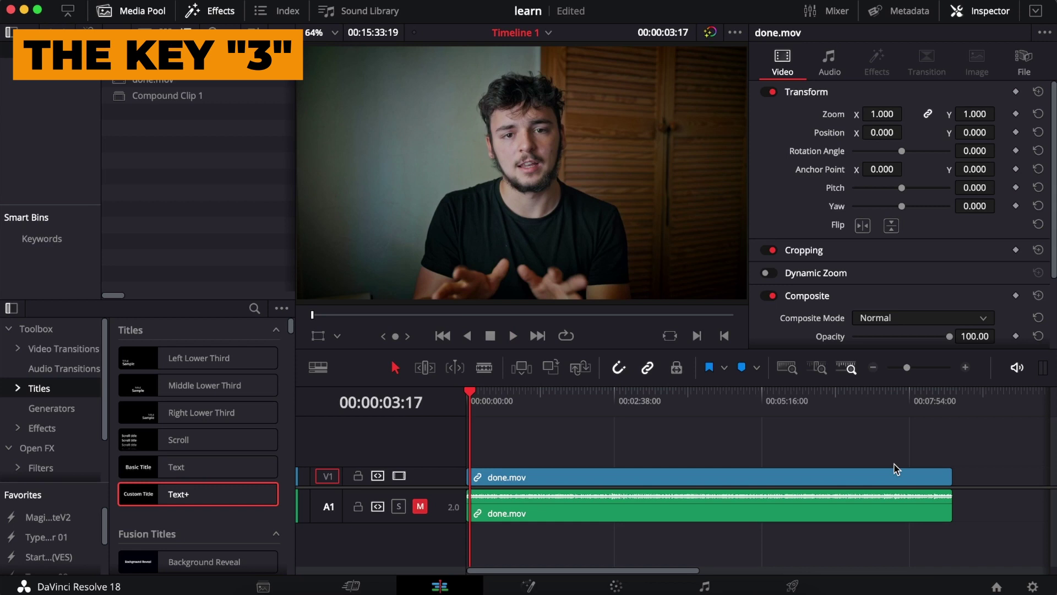
pyautogui.press('space')
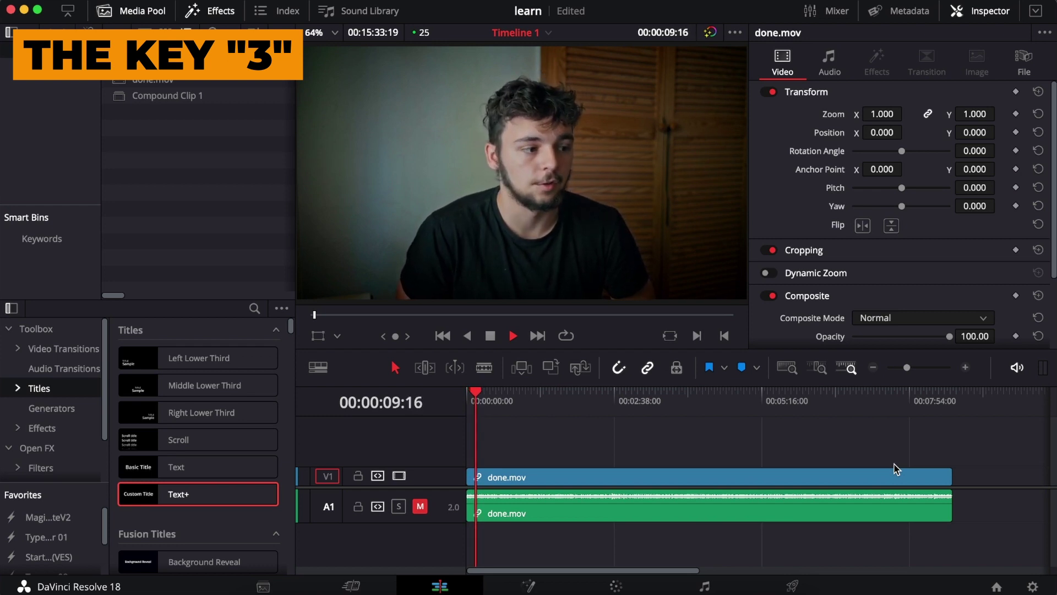
pyautogui.press('l')
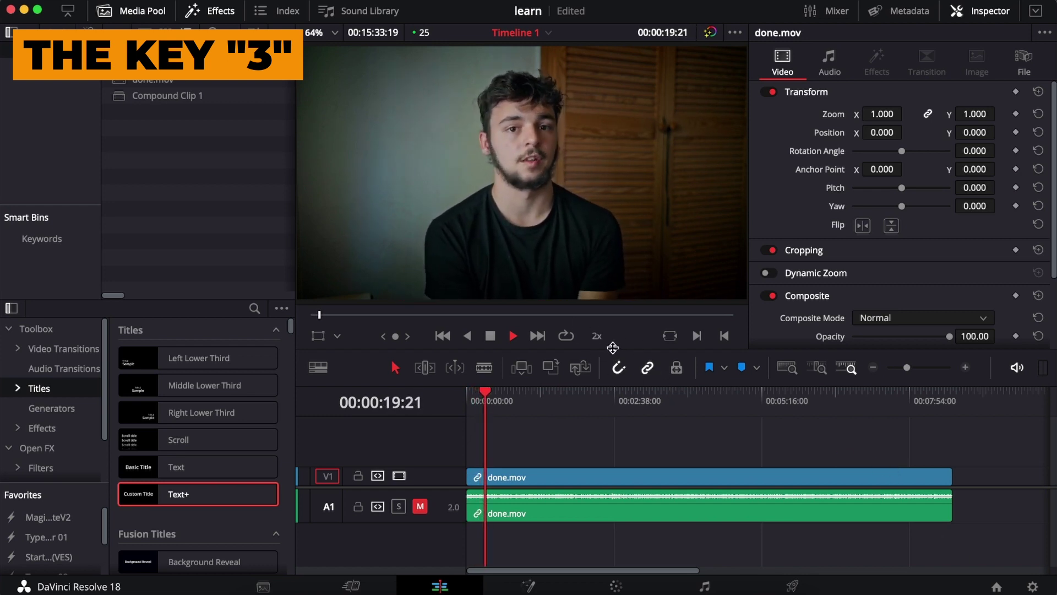
pyautogui.press('l')
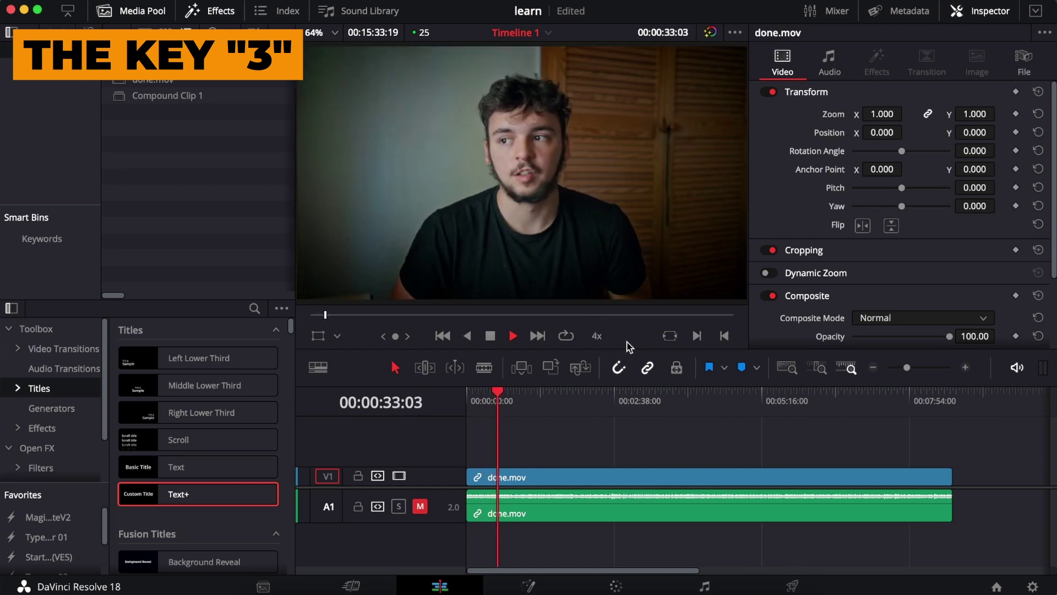
pyautogui.press('l')
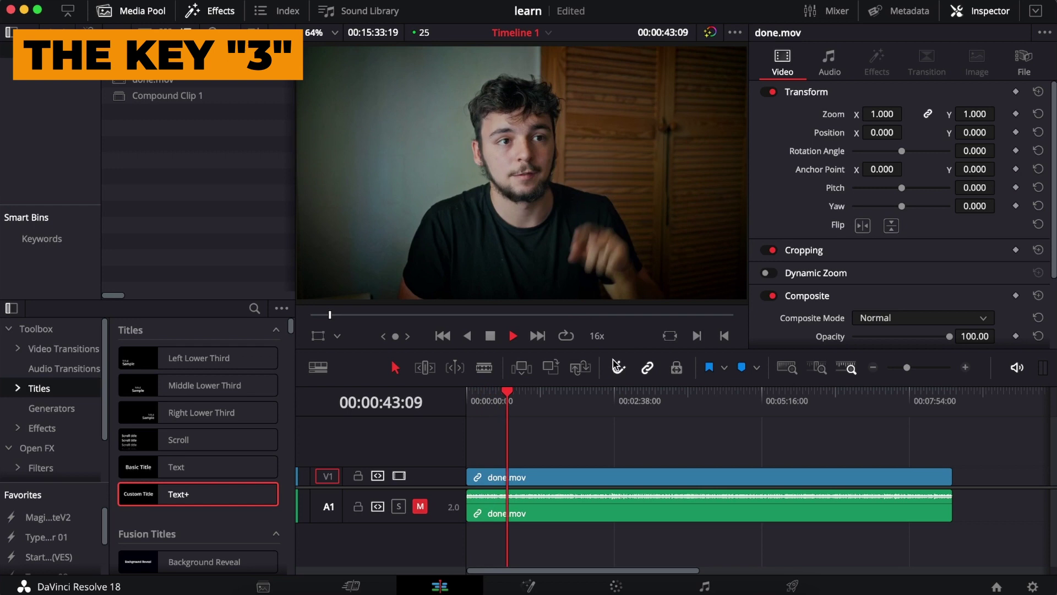
pyautogui.press('l')
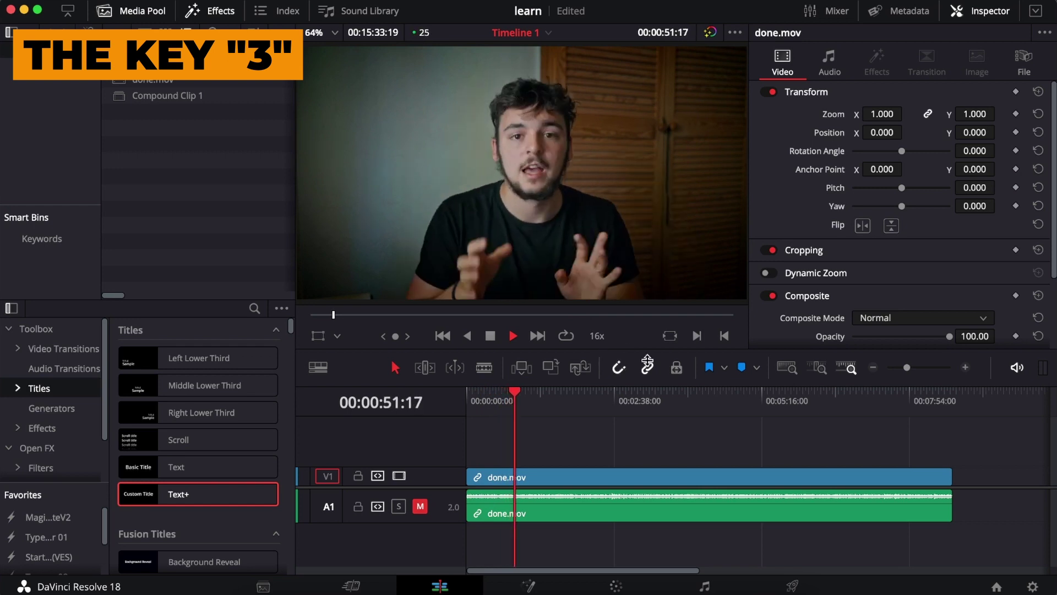
pyautogui.press('k')
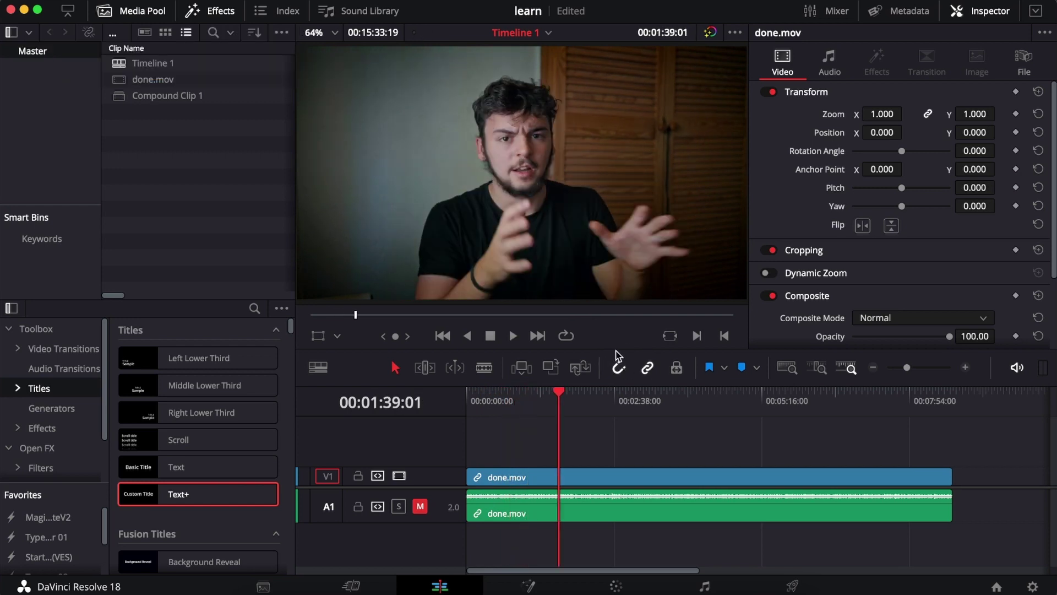
# Step: Resume playback, speed up to 8x, stop, then play in reverse at increasing speed
pyautogui.press('space')
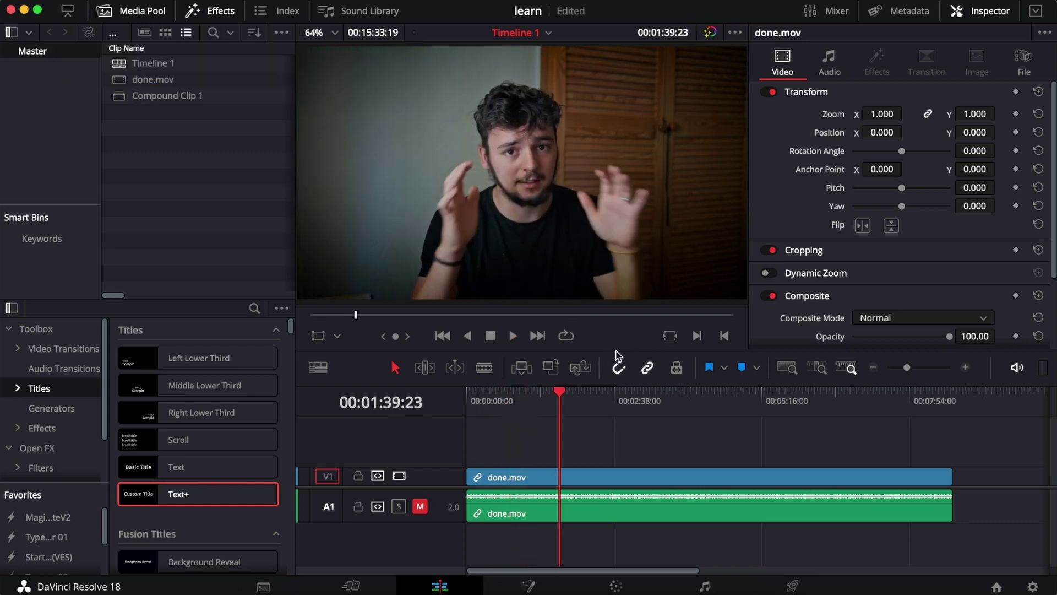
pyautogui.press('l')
pyautogui.press('l')
pyautogui.press('l')
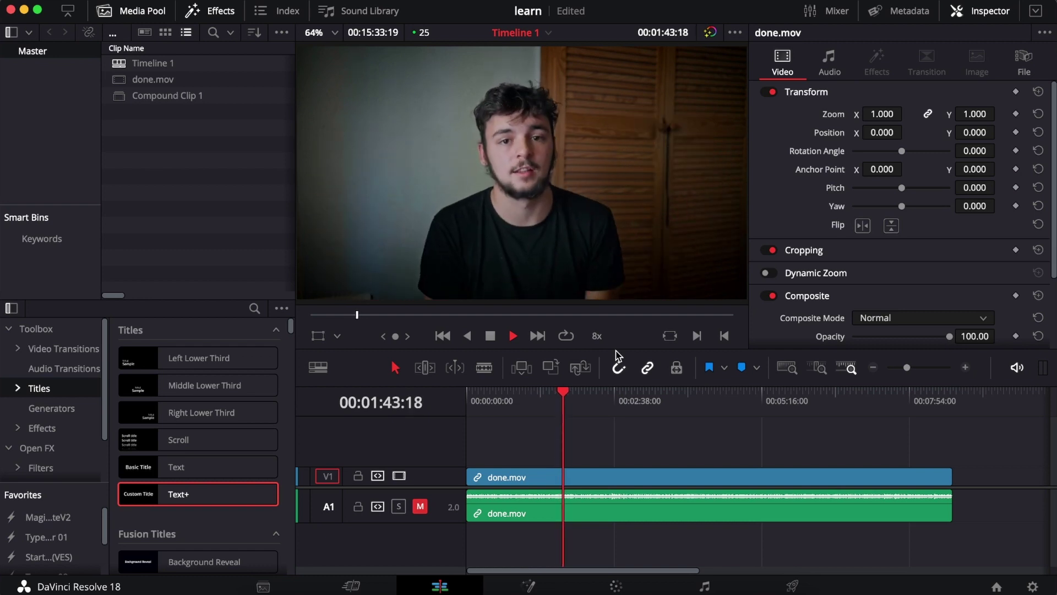
pyautogui.press('k')
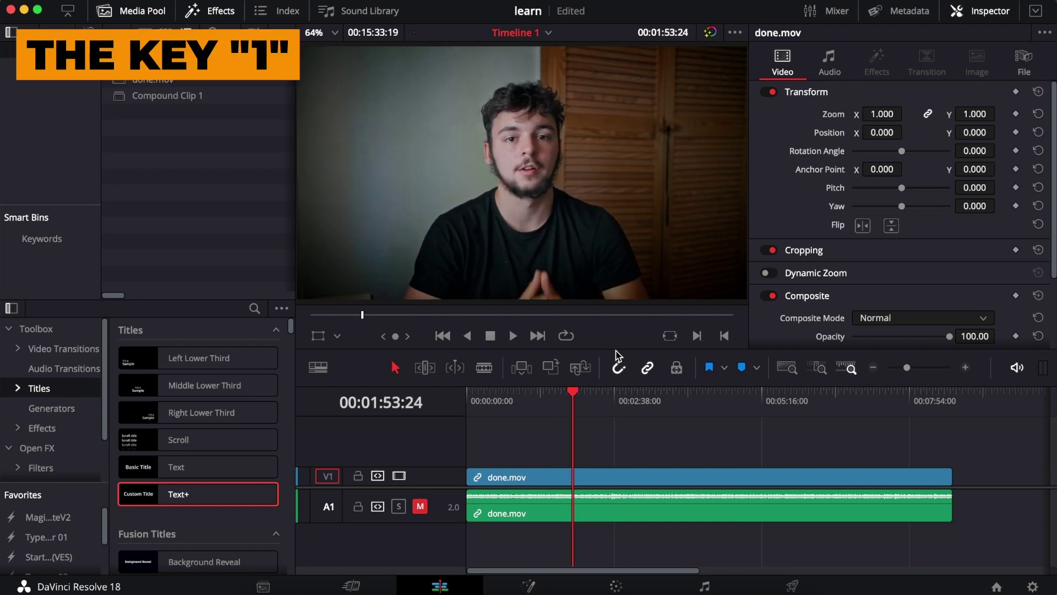
pyautogui.press('j')
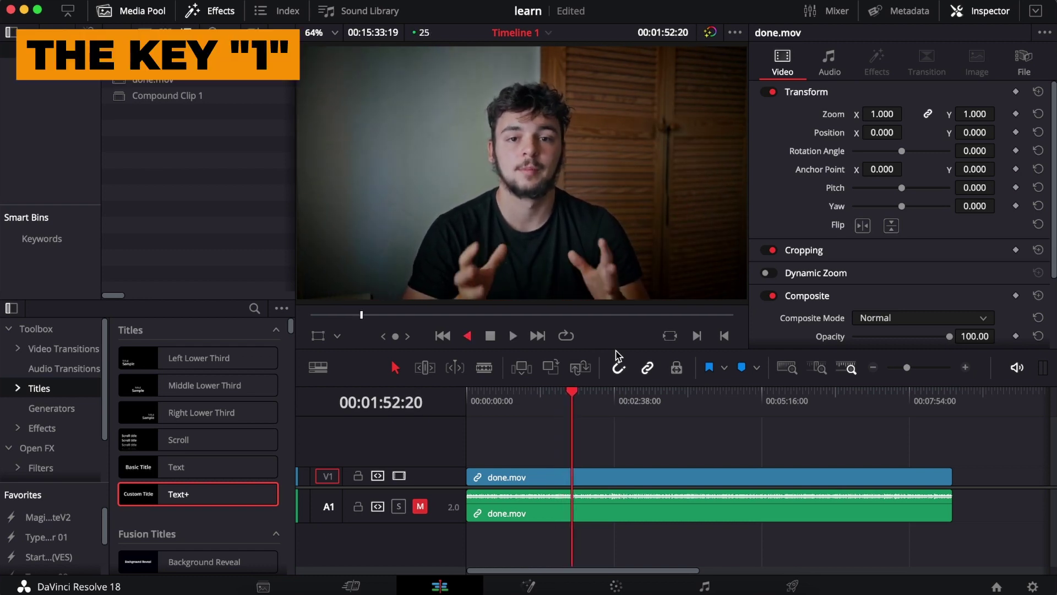
pyautogui.press('j')
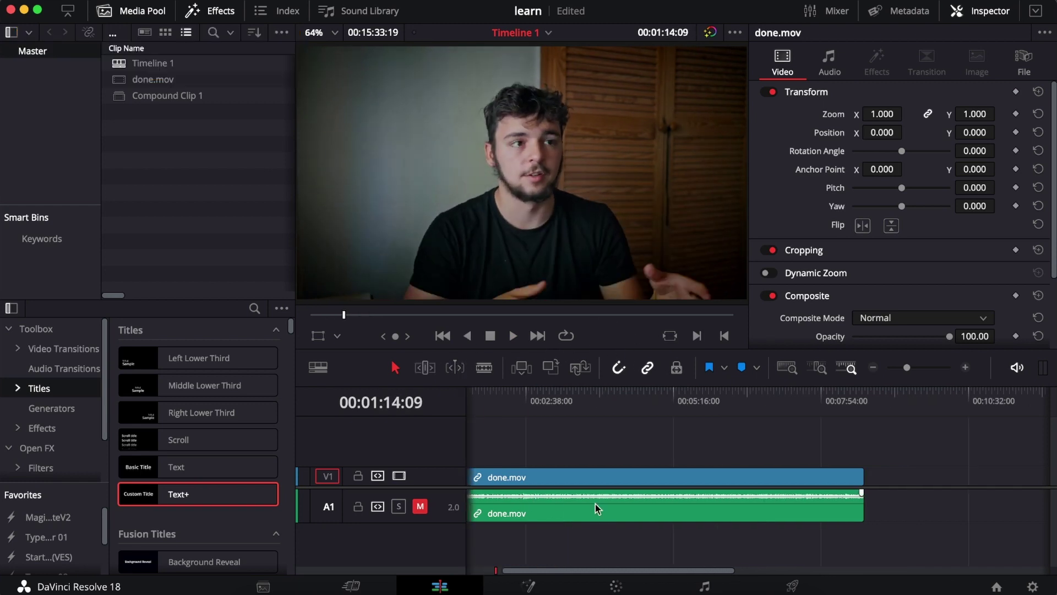
# Step: Jump to the title clip at 00:15:29:19, zoom in and out with Shift+Q/Shift+W, and play it
pyautogui.hscroll(5, 598, 508)
pyautogui.hscroll(5, 597, 508)
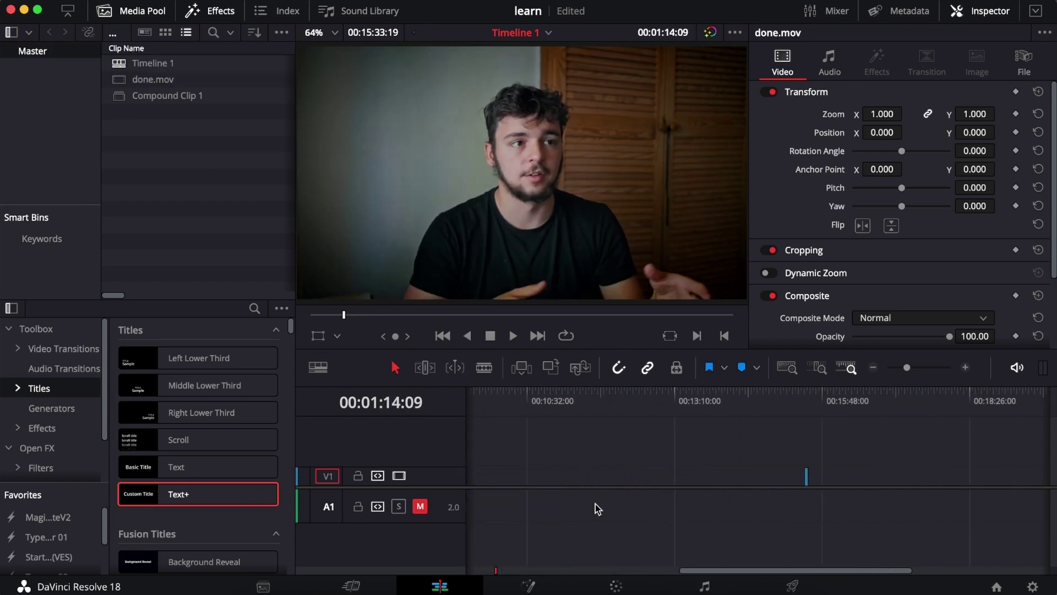
pyautogui.click(805, 398)
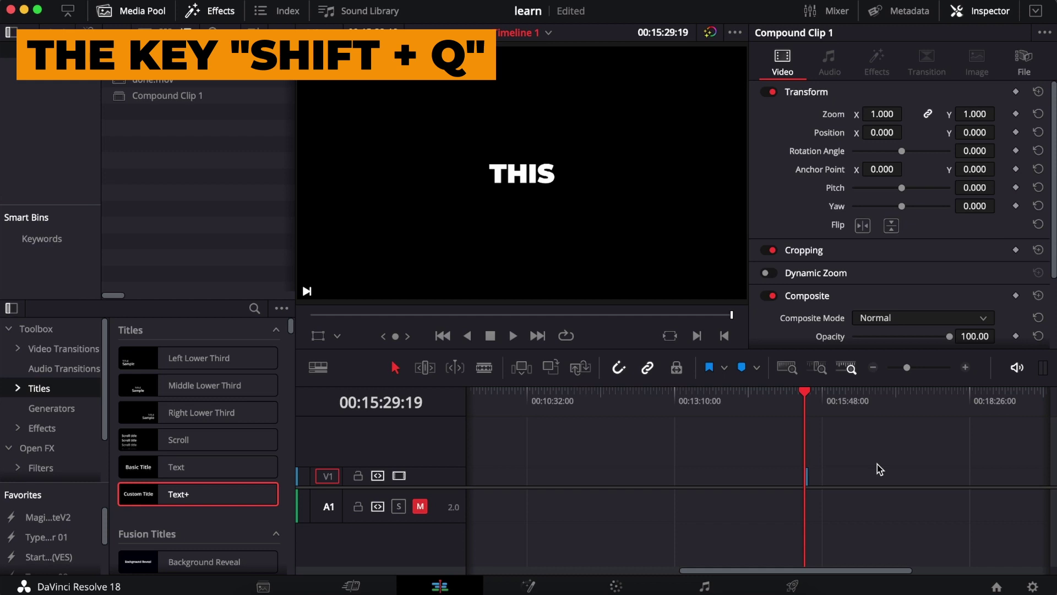
pyautogui.hotkey('shift', 'q')
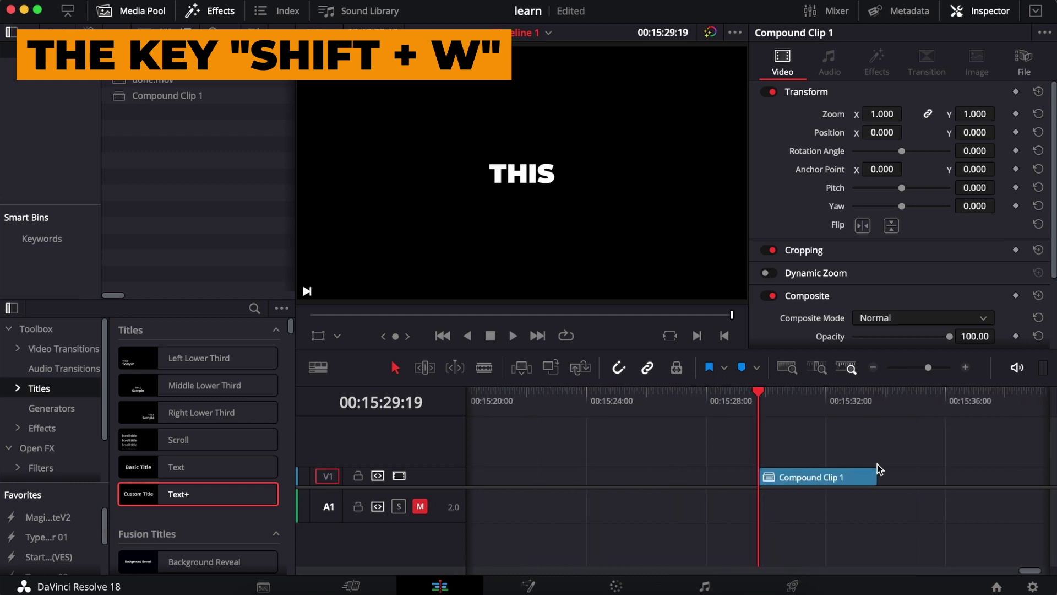
pyautogui.hotkey('shift', 'w')
pyautogui.hotkey('shift', 'q')
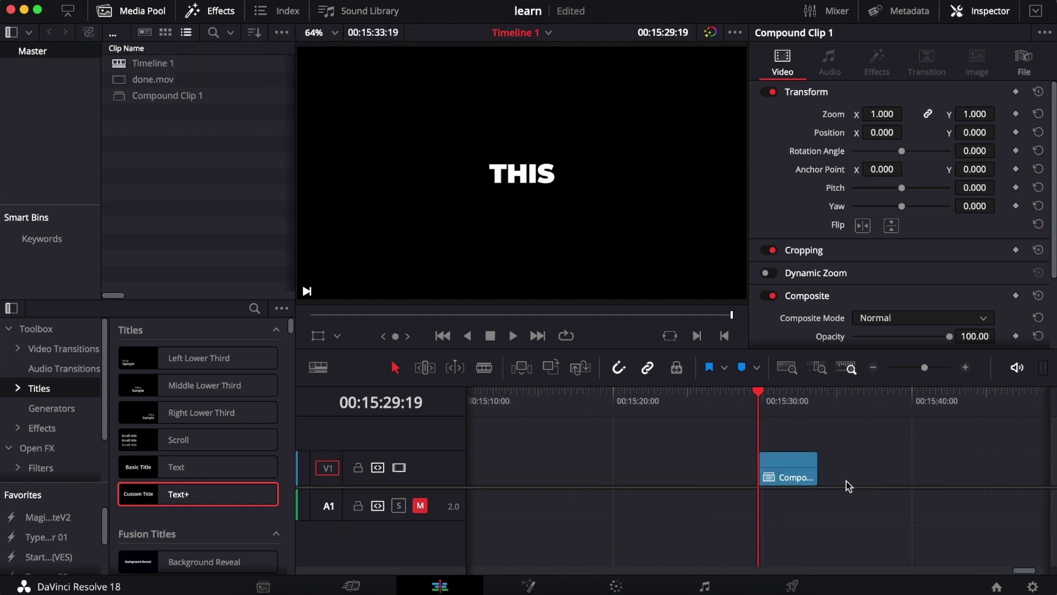
pyautogui.press('space')
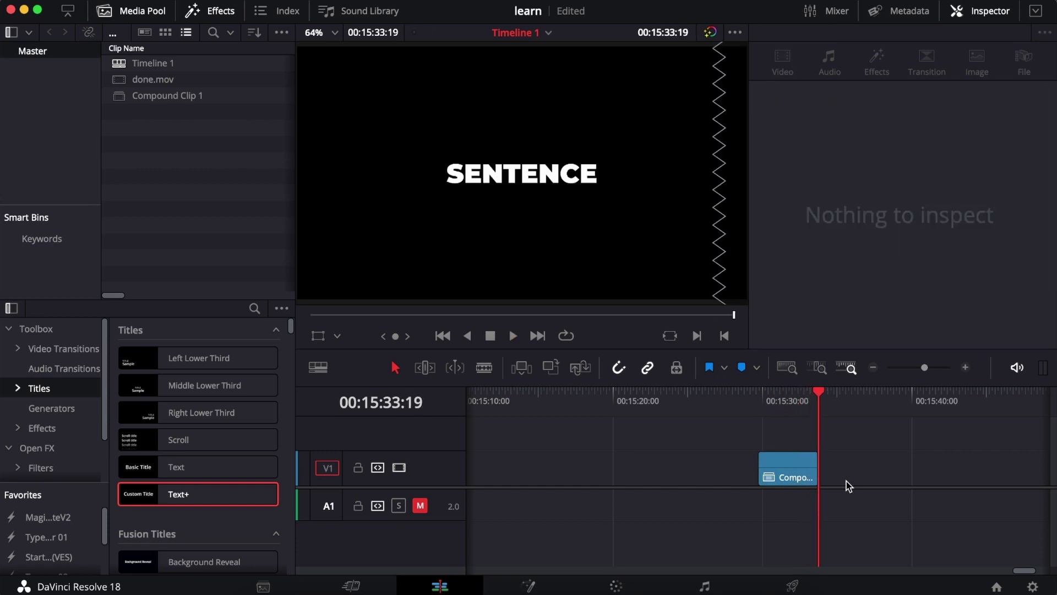
# Step: Play the title clip, then step back frame by frame to 00:15:31:18, where 'IS' shows
pyautogui.click(784, 394)
pyautogui.scroll(5, 787, 398)
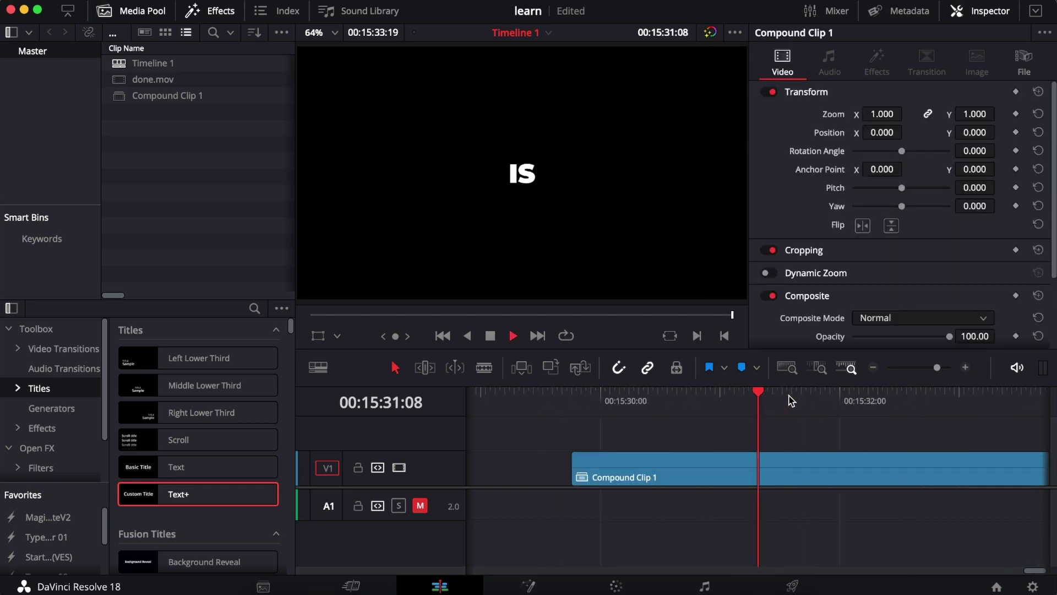
pyautogui.press('space')
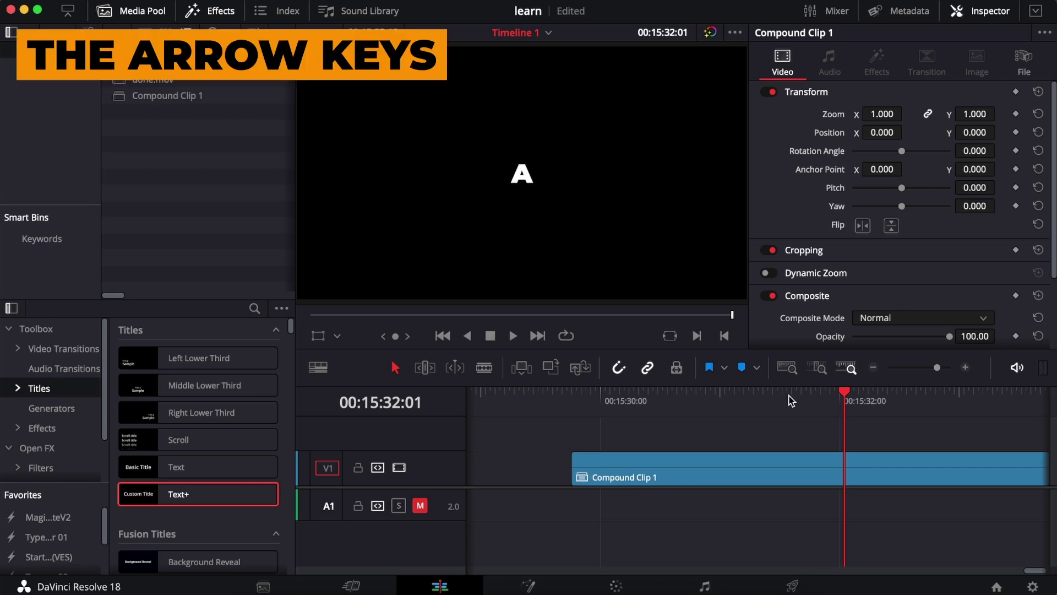
pyautogui.press('Left')
pyautogui.press('Left')
pyautogui.press('Left')
pyautogui.press('Left')
pyautogui.press('Left')
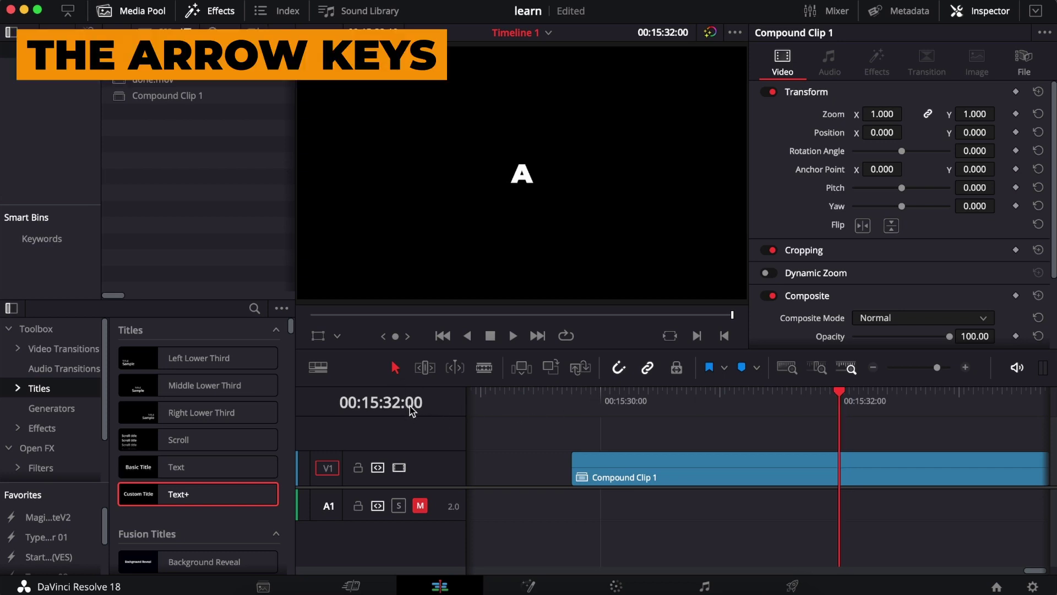
pyautogui.press('Left')
pyautogui.press('Left')
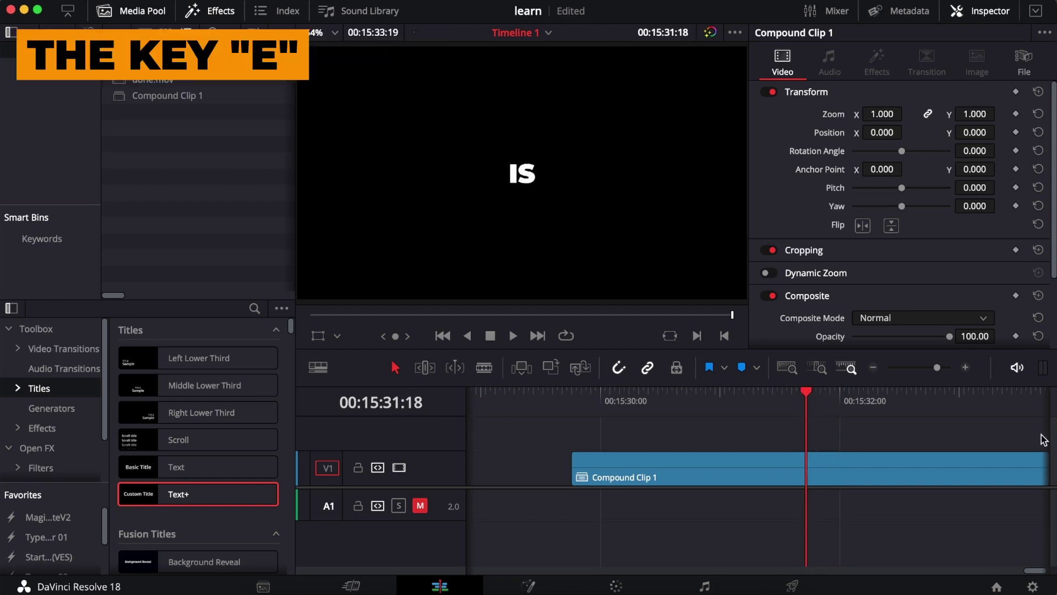
# Step: Split Compound Clip 1 at the playhead and again at 15:32:19
pyautogui.press('super+b')
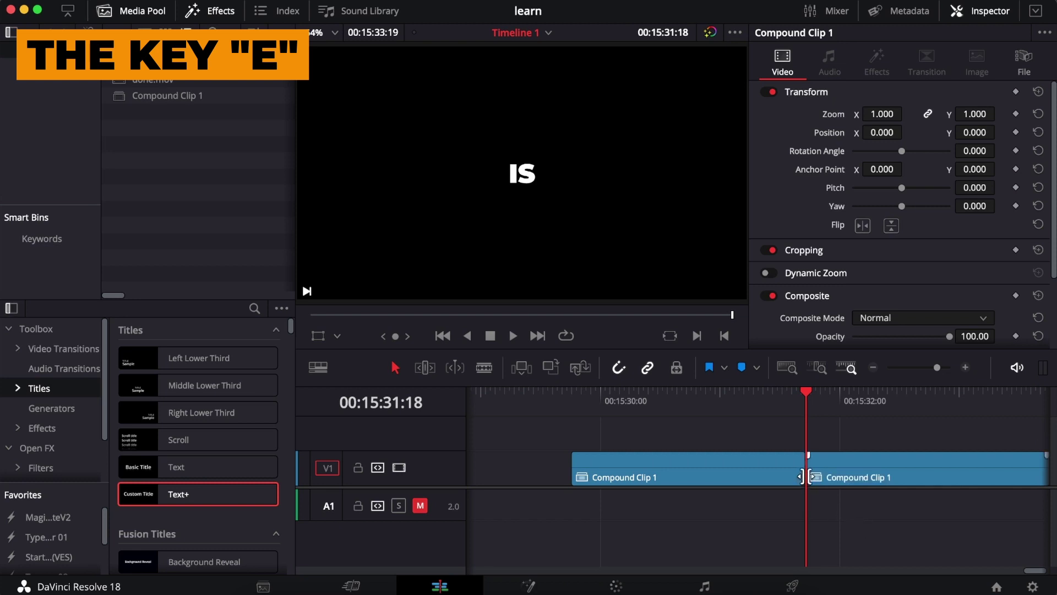
pyautogui.press('space')
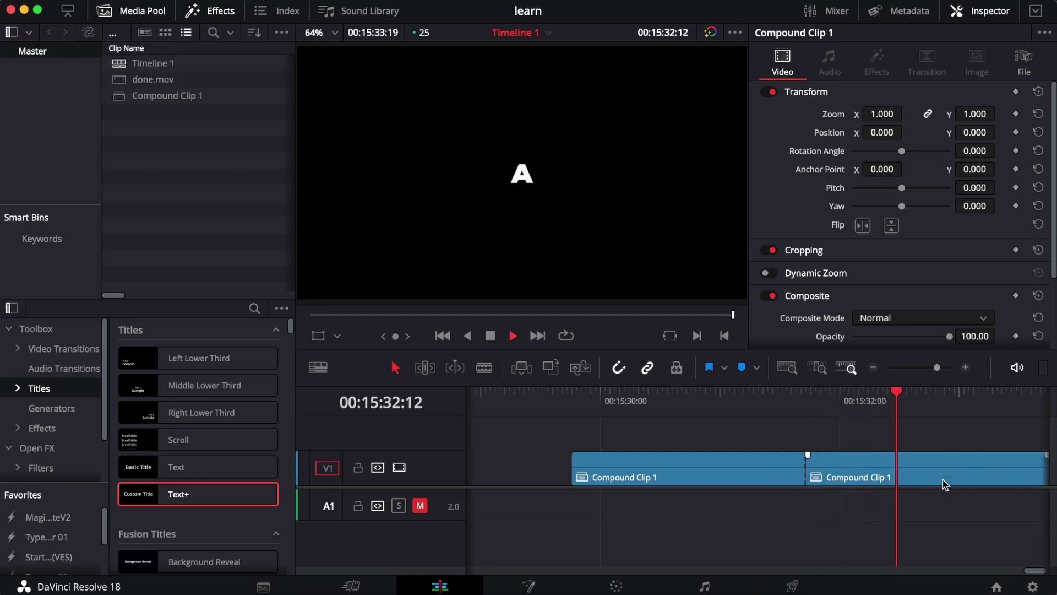
pyautogui.click(929, 401)
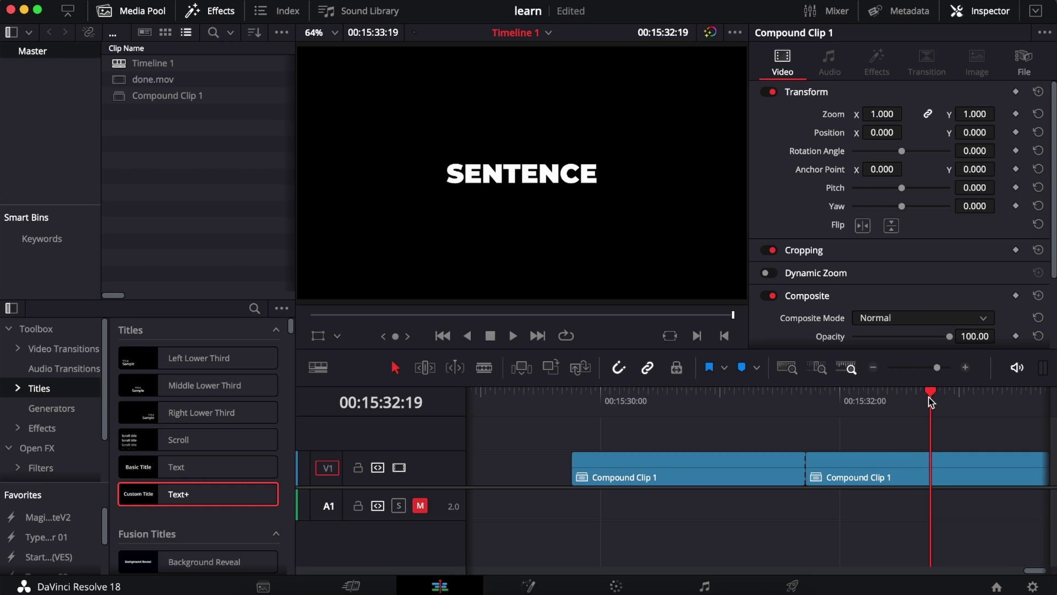
pyautogui.press('super+b')
# Step: Delete the middle piece, close the gap, and scrub the playhead from 15:31:08 to about 15:32:19
pyautogui.click(888, 469)
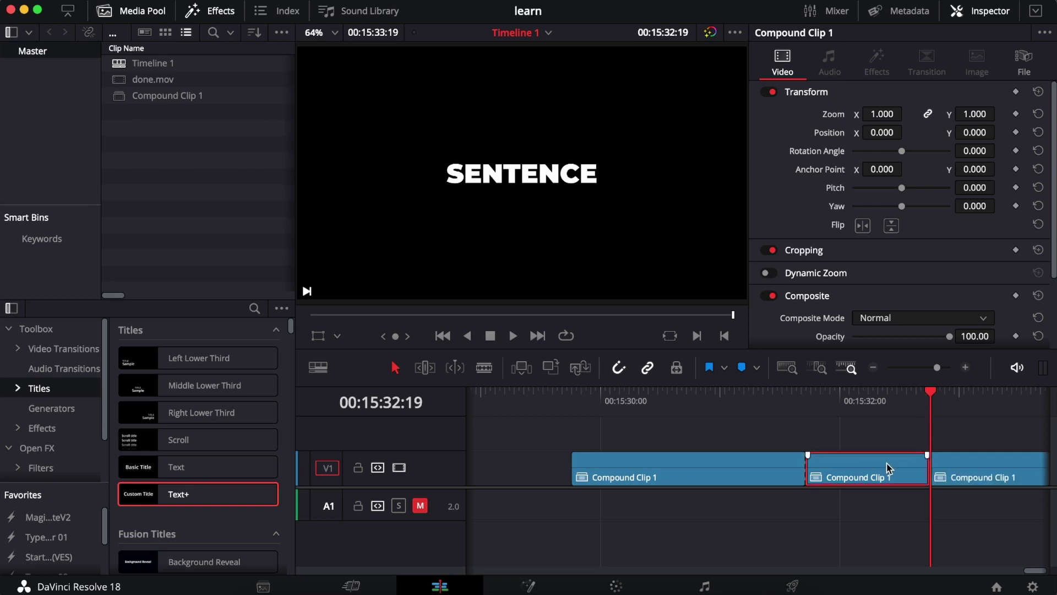
pyautogui.press('BackSpace')
pyautogui.moveTo(947, 463); pyautogui.dragTo(820, 473)
pyautogui.click(758, 395)
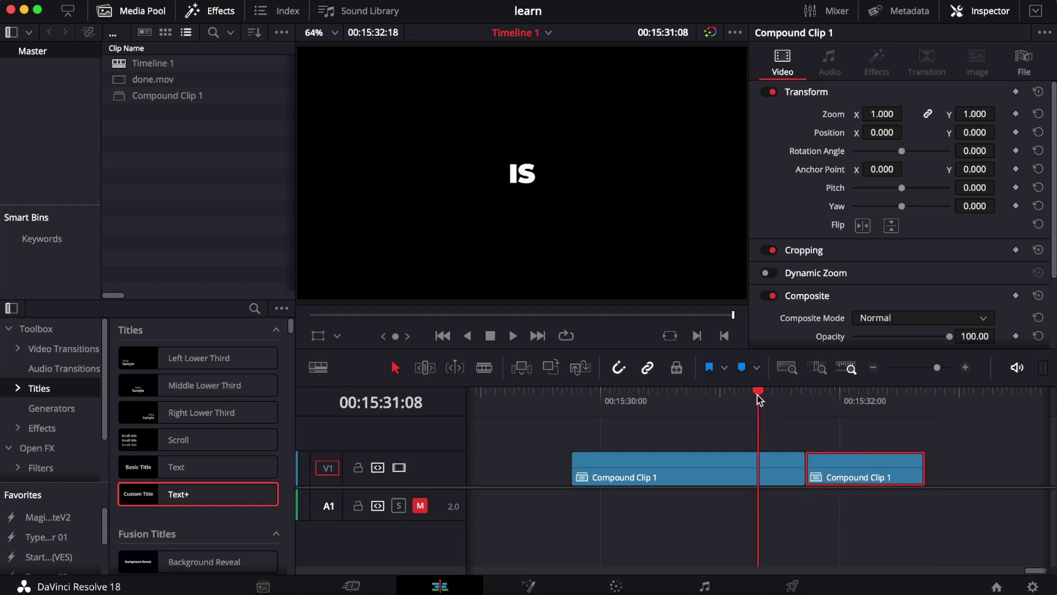
pyautogui.moveTo(757, 395); pyautogui.dragTo(929, 417)
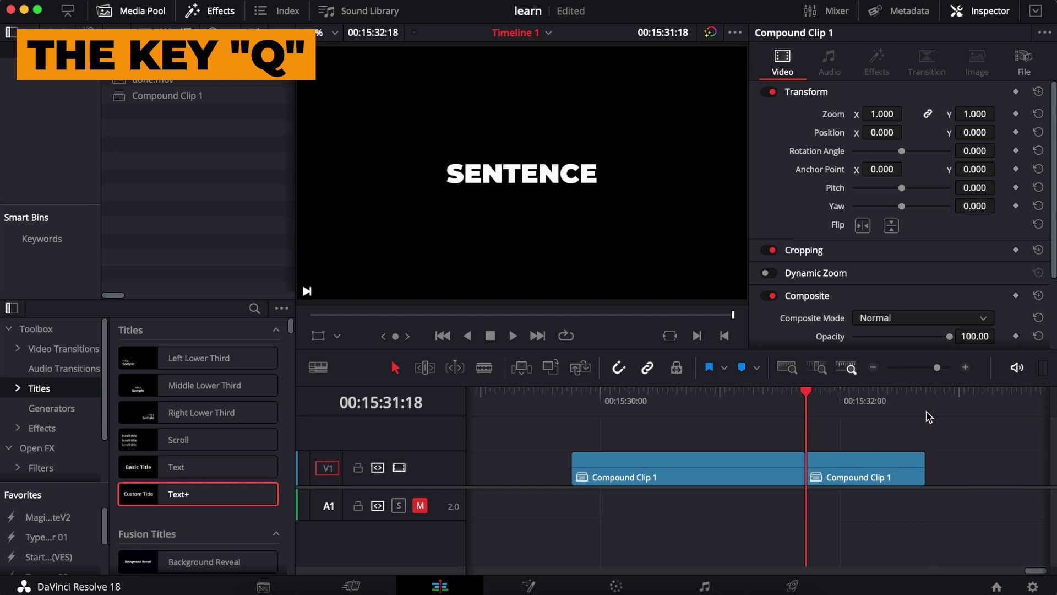
pyautogui.click(906, 468)
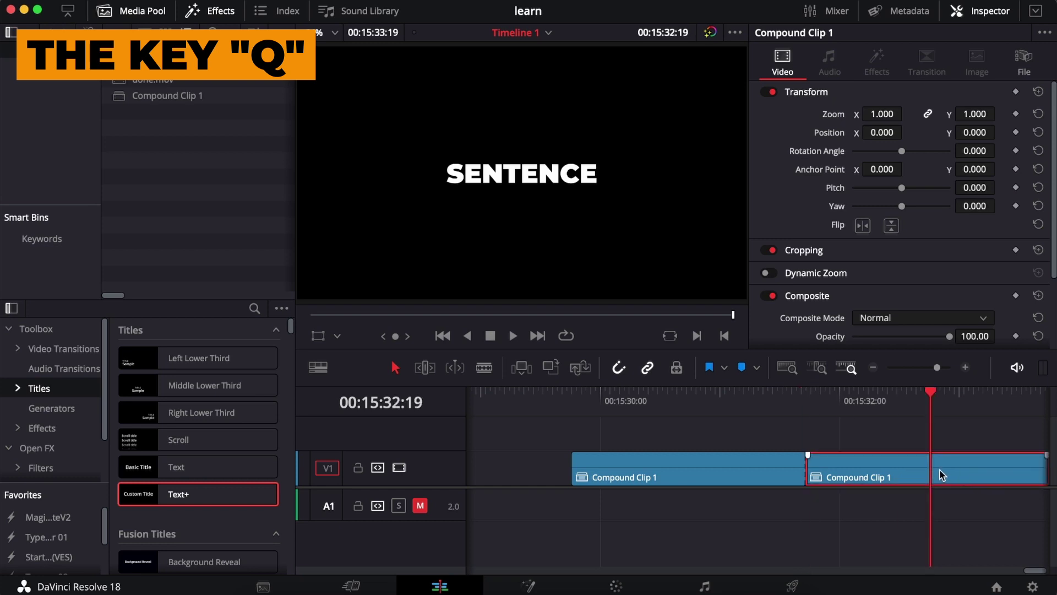
pyautogui.press('q')
pyautogui.press('BackSpace')
pyautogui.moveTo(966, 477); pyautogui.dragTo(846, 479)
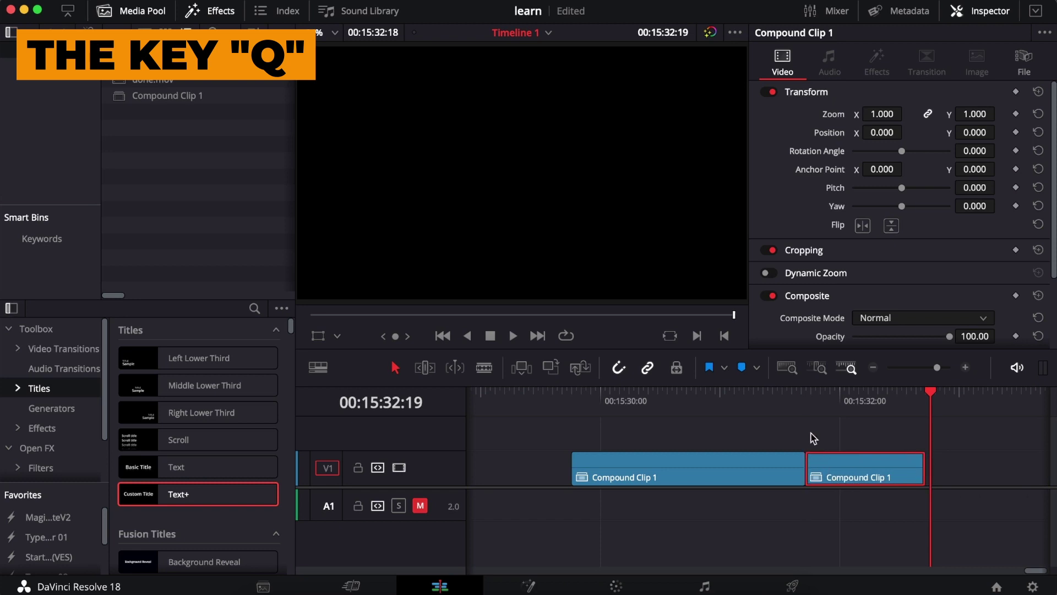
pyautogui.click(805, 407)
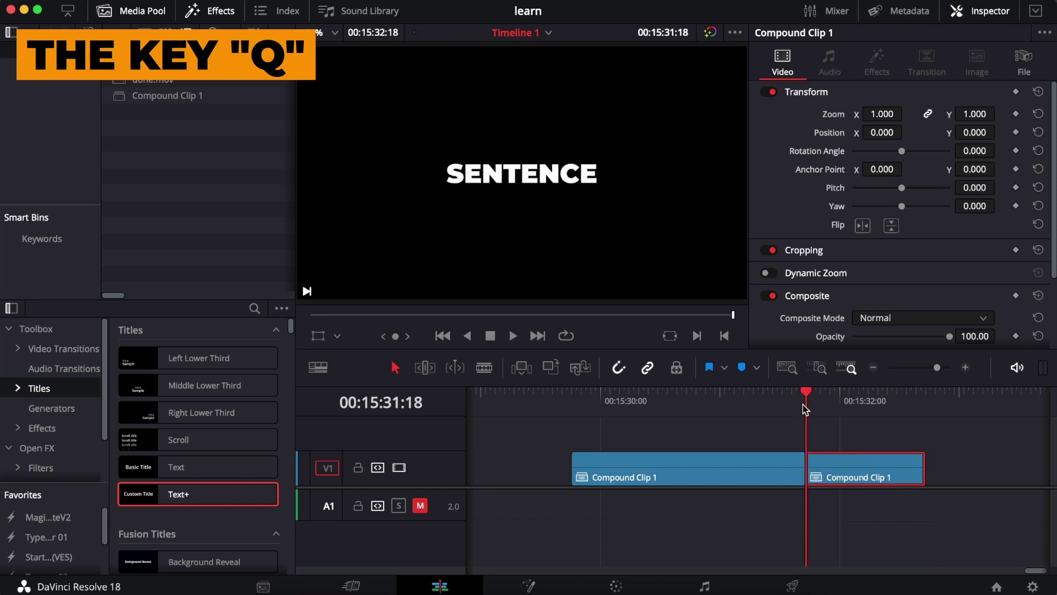
pyautogui.press('super+z')
pyautogui.press('super+z')
pyautogui.press('super+z')
pyautogui.press('q')
pyautogui.click(577, 397)
pyautogui.press('space')
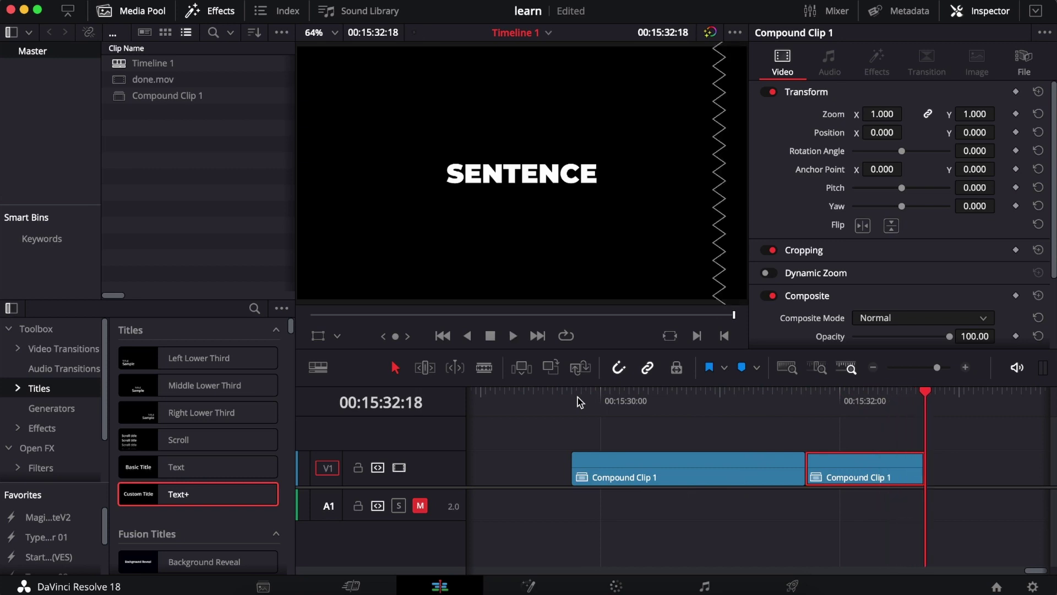
pyautogui.click(577, 398)
pyautogui.press('space')
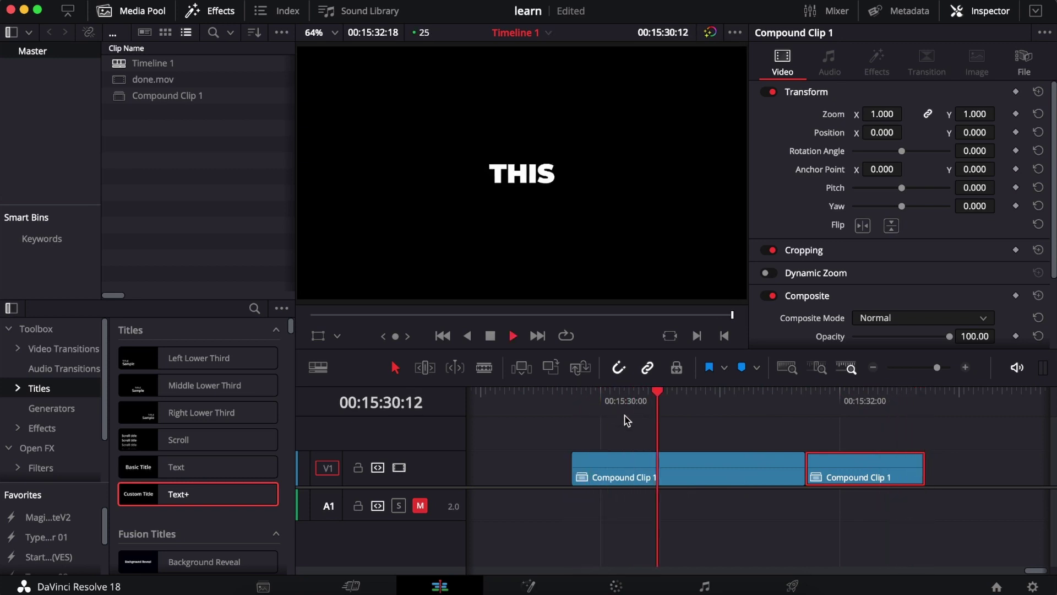
pyautogui.press('Right')
pyautogui.press('Right')
pyautogui.press('Right')
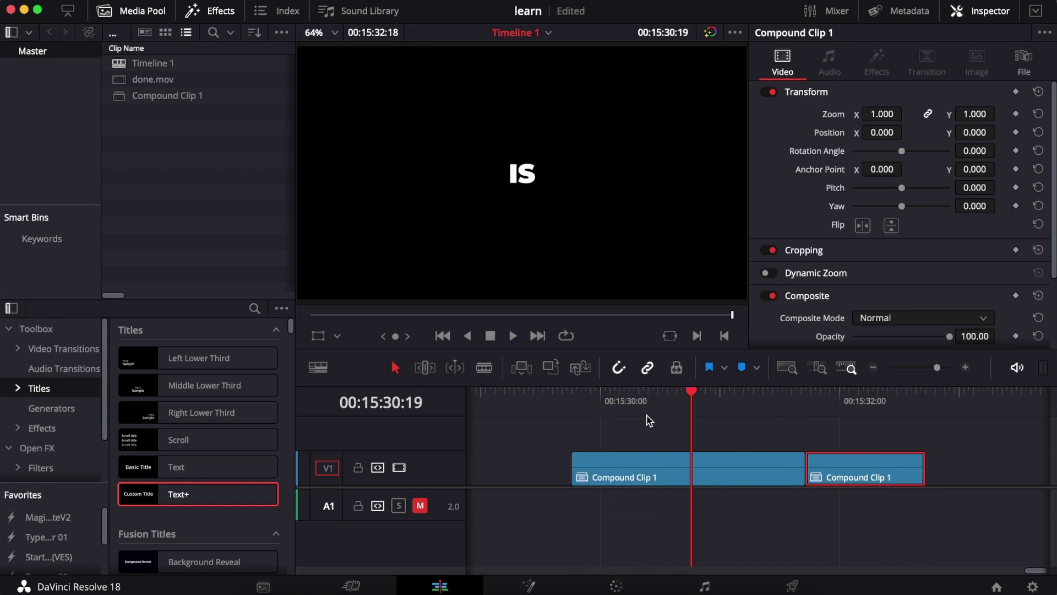
pyautogui.press('Left')
pyautogui.press('super+b')
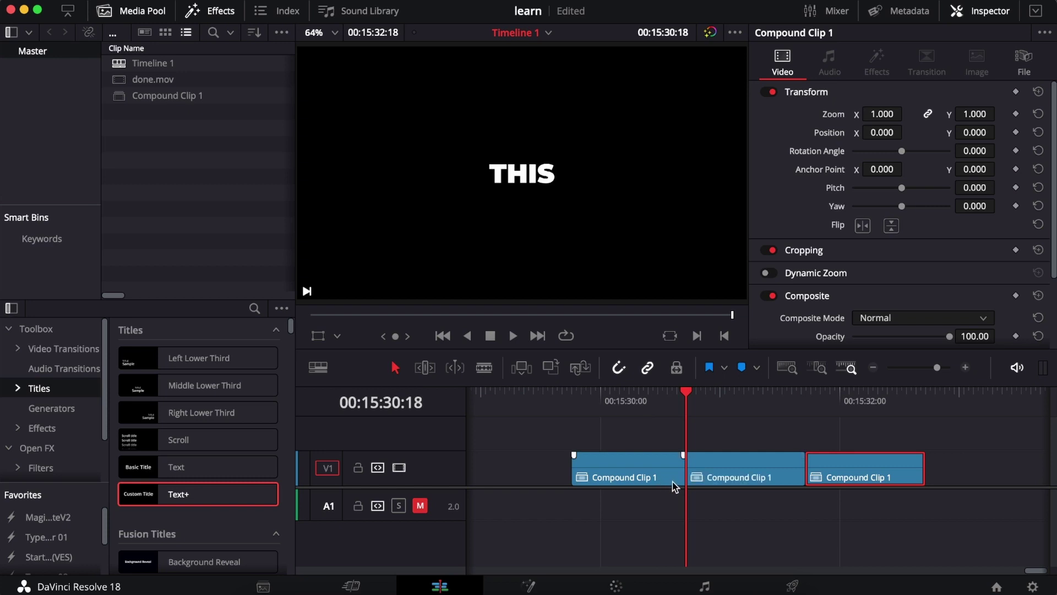
pyautogui.click(707, 479)
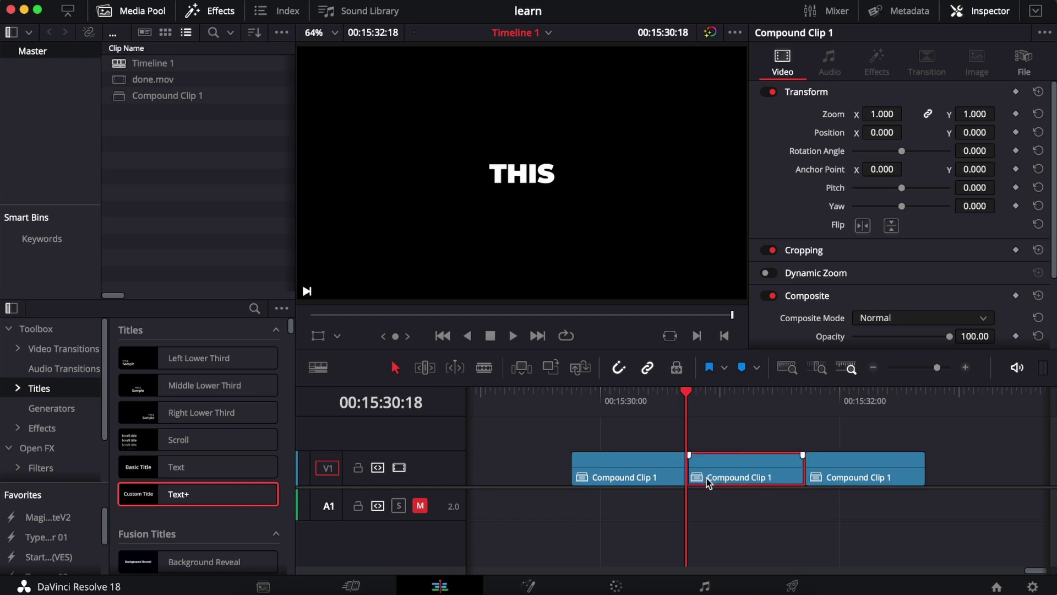
pyautogui.press('BackSpace')
pyautogui.click(835, 474)
pyautogui.moveTo(834, 474); pyautogui.dragTo(722, 478)
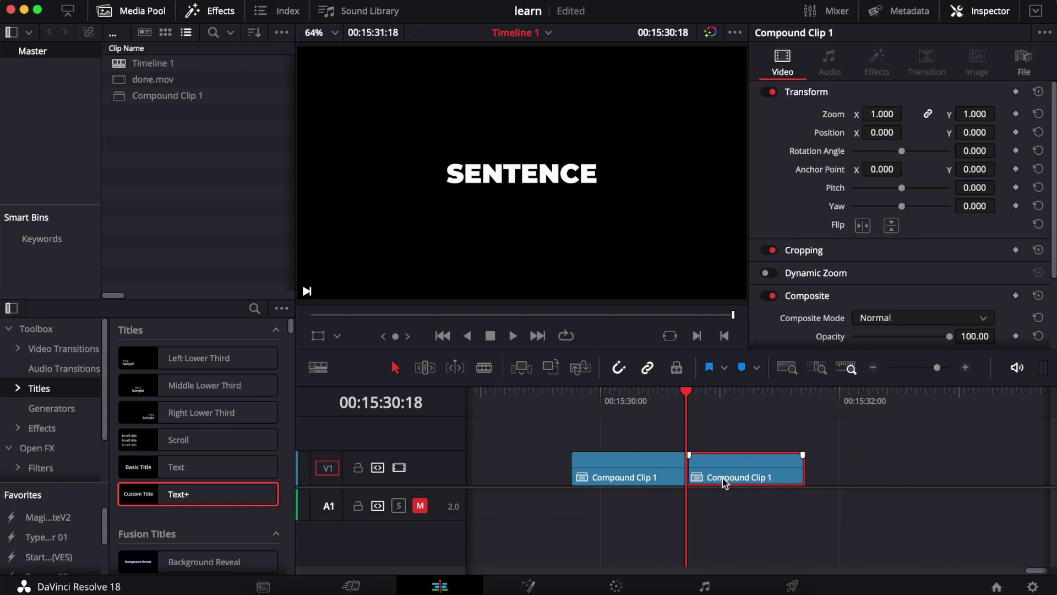
pyautogui.press('super+z')
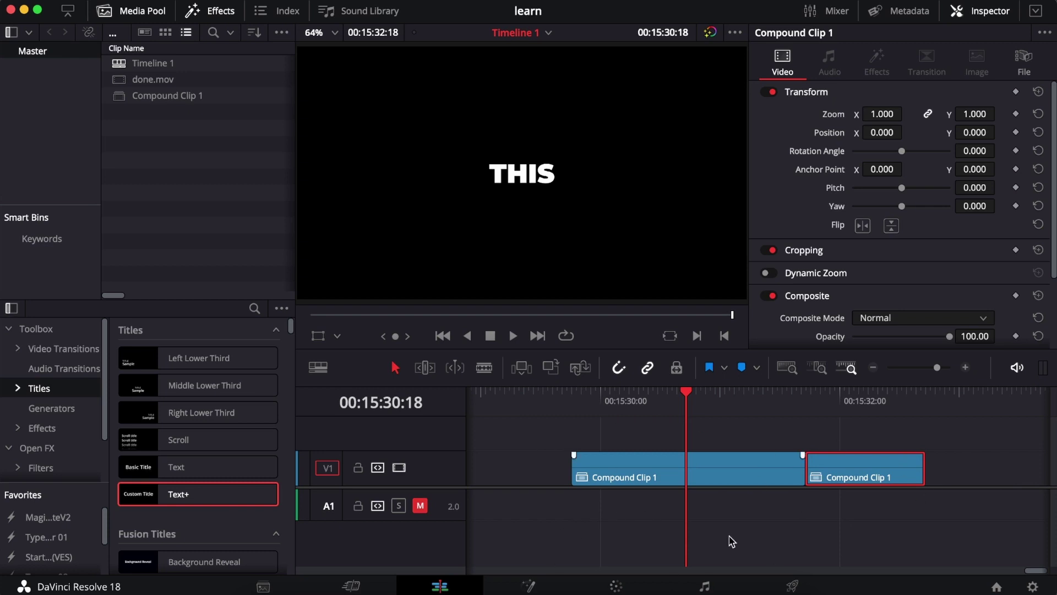
# Step: Select the title clips and apply the R select-forward and W ripple-end keys
pyautogui.moveTo(711, 473)
pyautogui.click(760, 479)
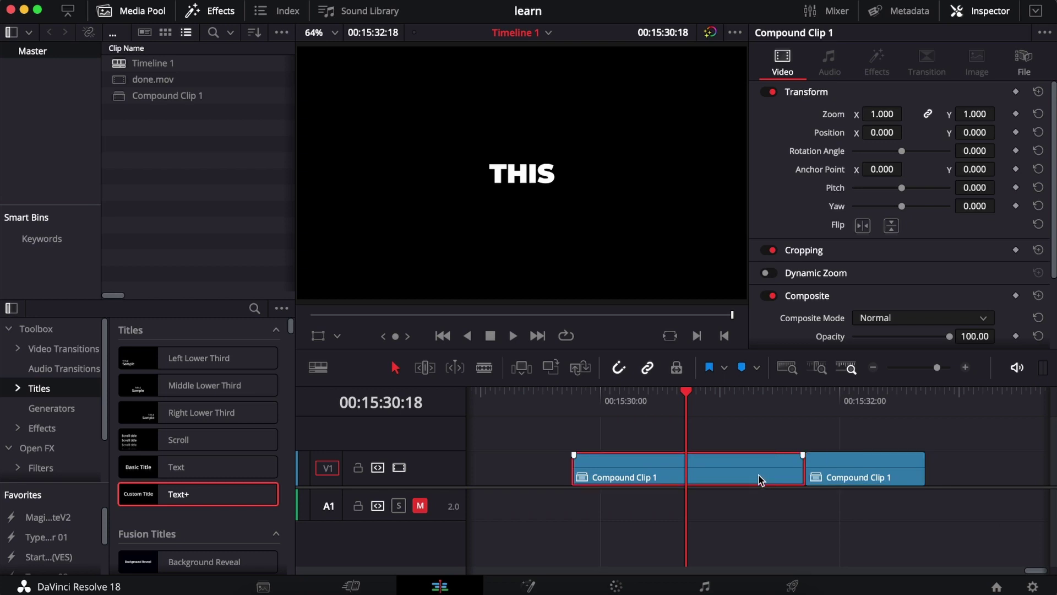
pyautogui.click(815, 460)
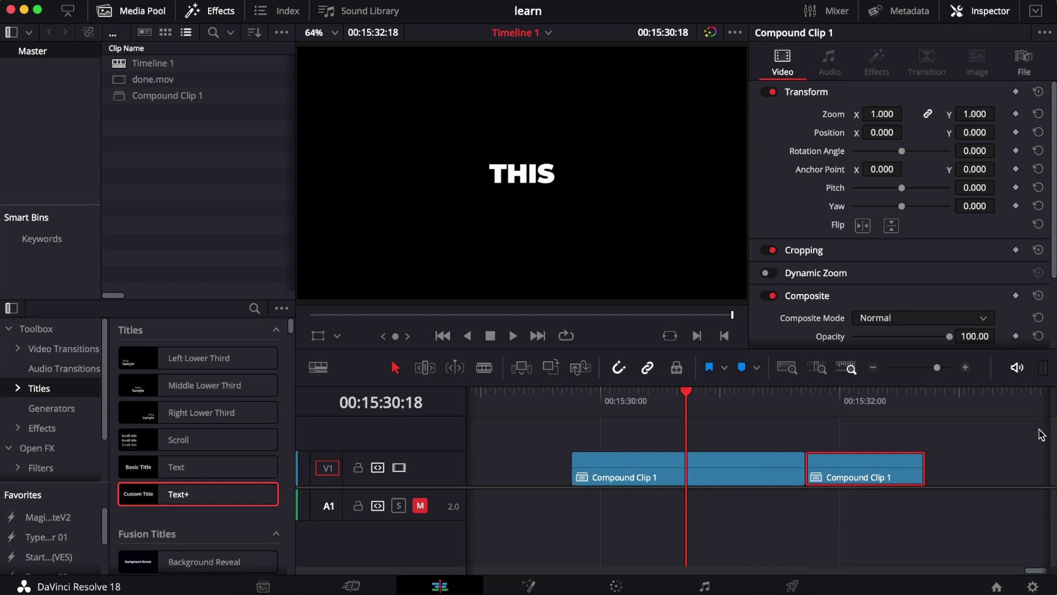
pyautogui.press('r')
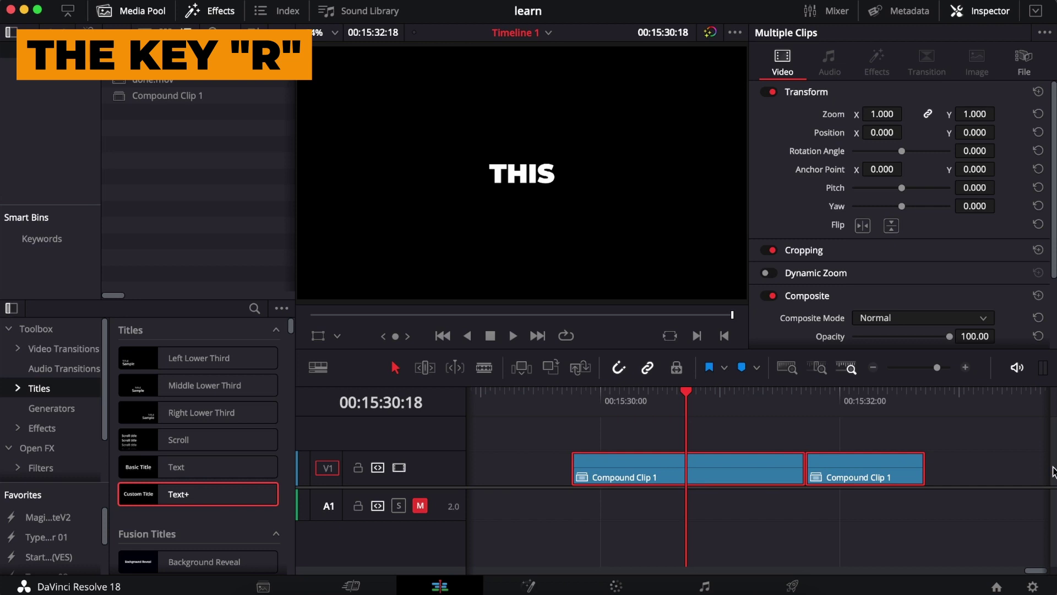
pyautogui.press('w')
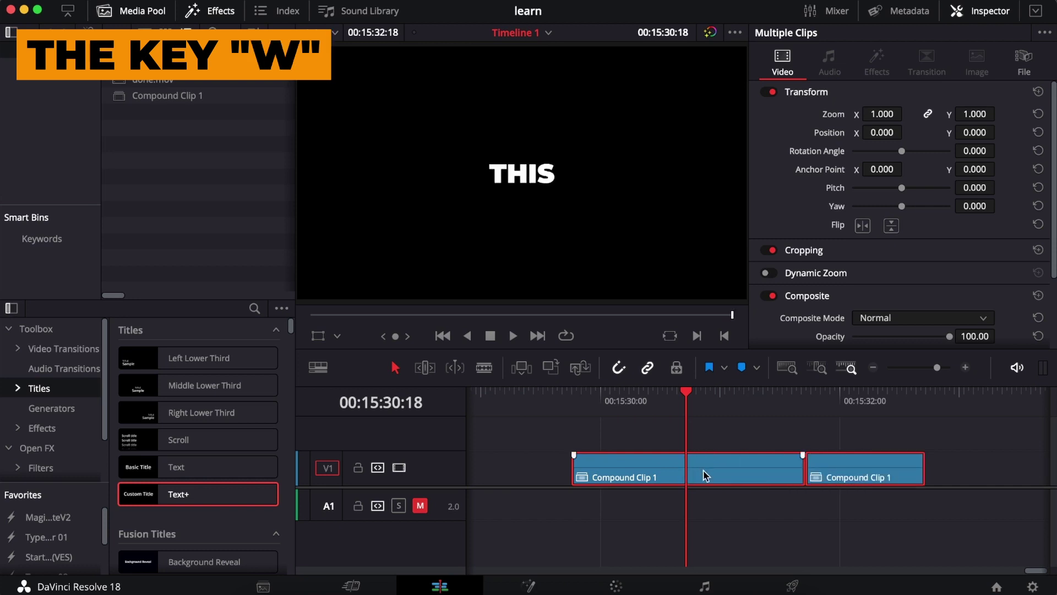
# Step: Split the first clip at the playhead, delete the middle piece, and close the gap
pyautogui.press('super+b')
pyautogui.click(735, 466)
pyautogui.press('BackSpace')
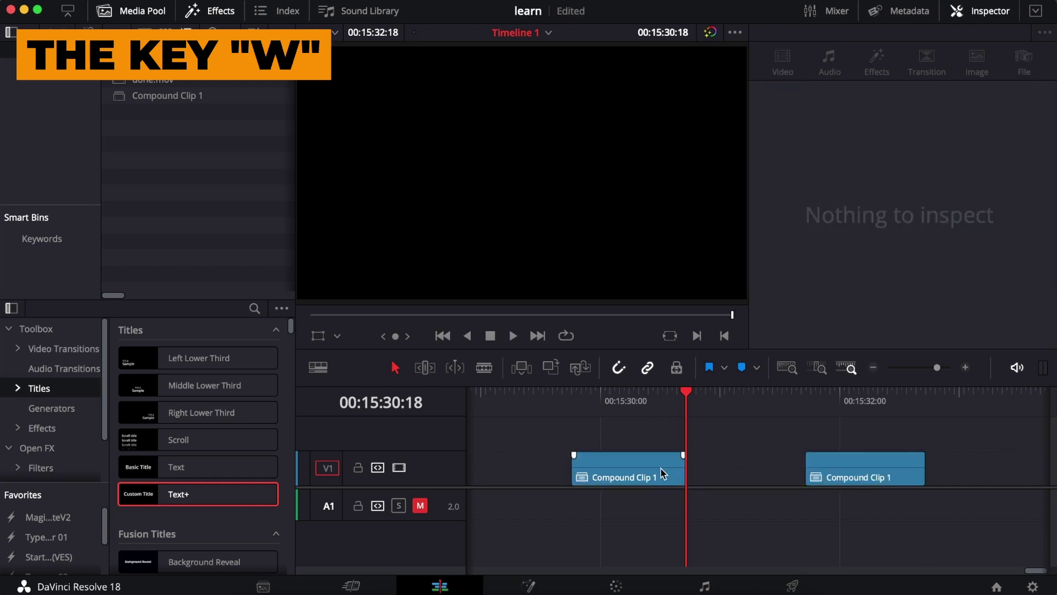
pyautogui.moveTo(873, 477); pyautogui.dragTo(757, 476)
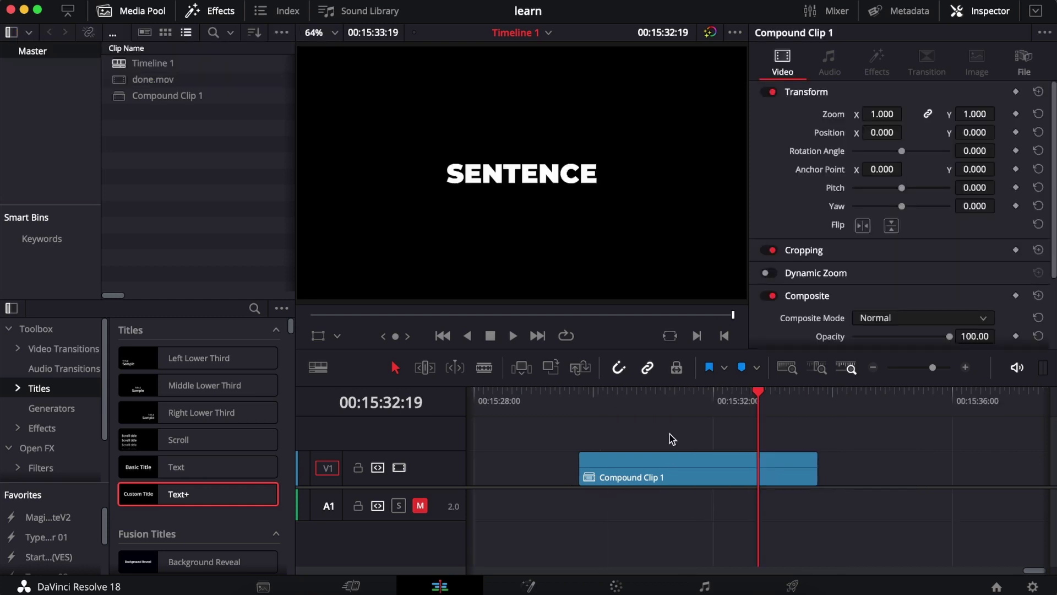
# Step: Try the E, R and Q keys, then play to 15:31:00 and split the title clip there
pyautogui.press('e')
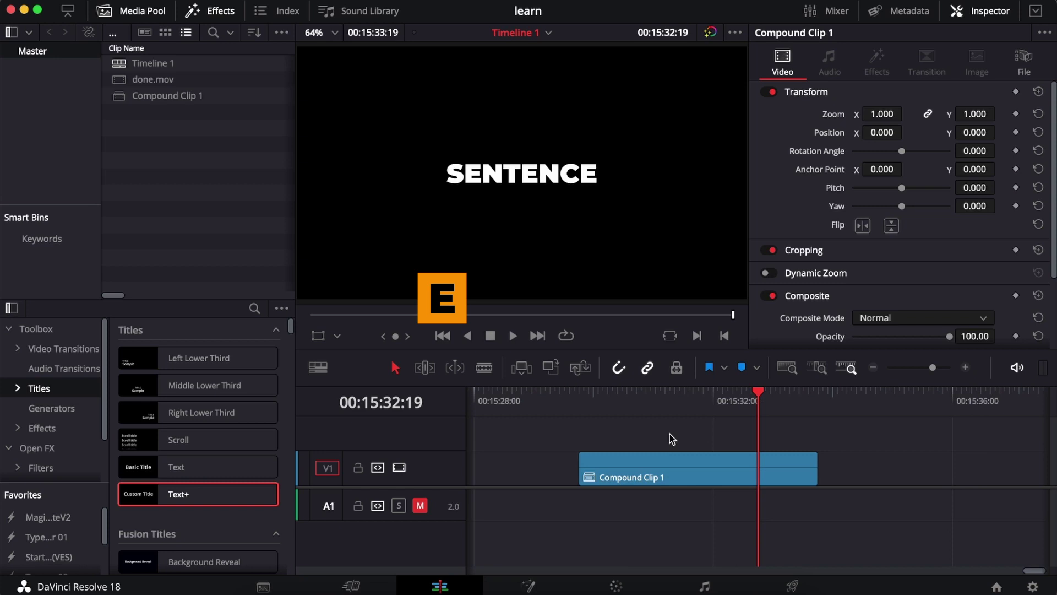
pyautogui.press('r')
pyautogui.press('q')
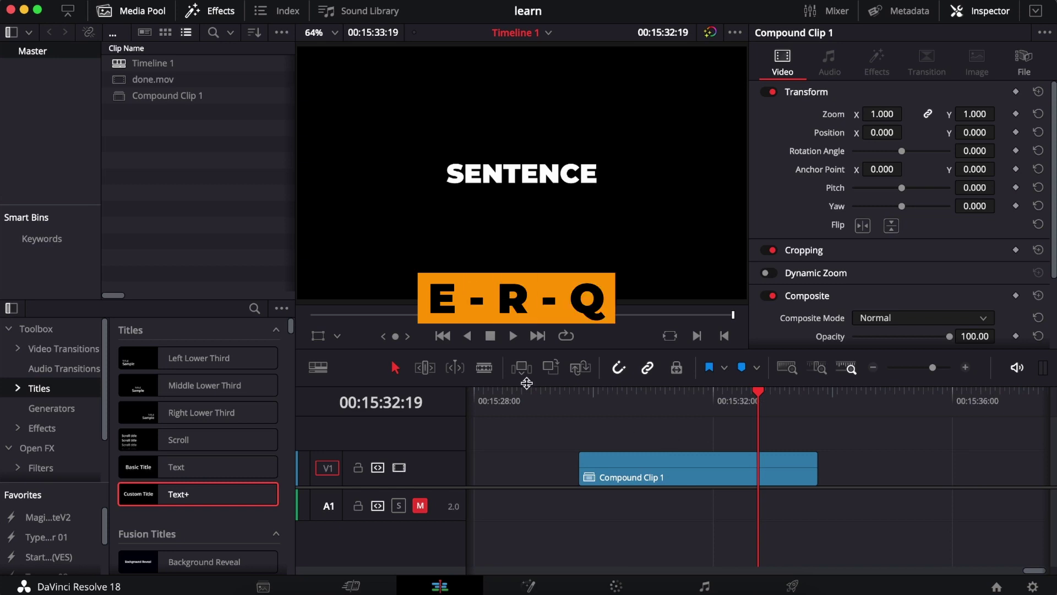
pyautogui.click(598, 414)
pyautogui.press('space')
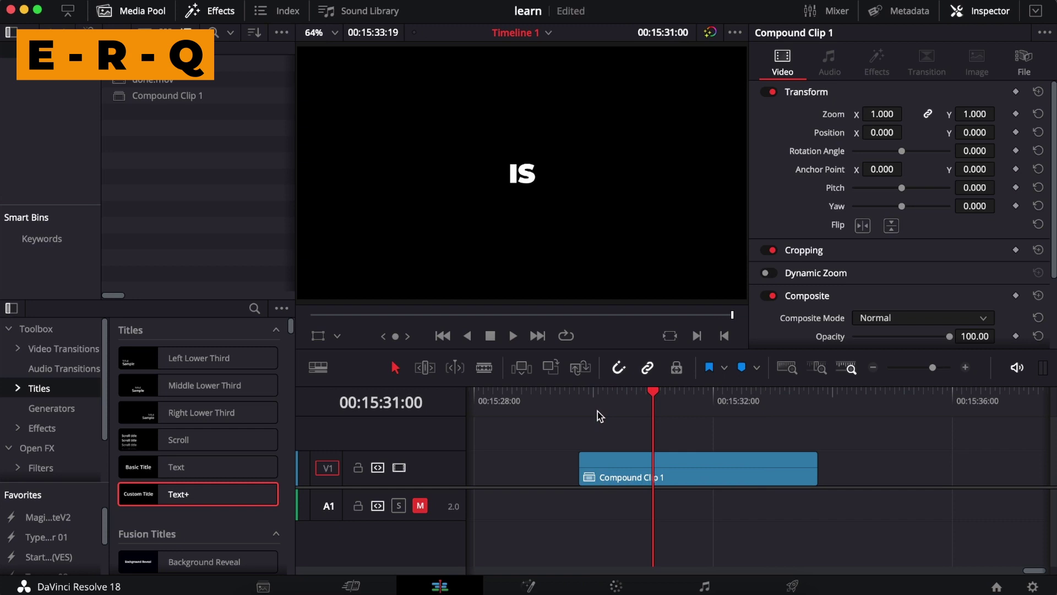
pyautogui.press('super+b')
pyautogui.press('space')
pyautogui.press('space')
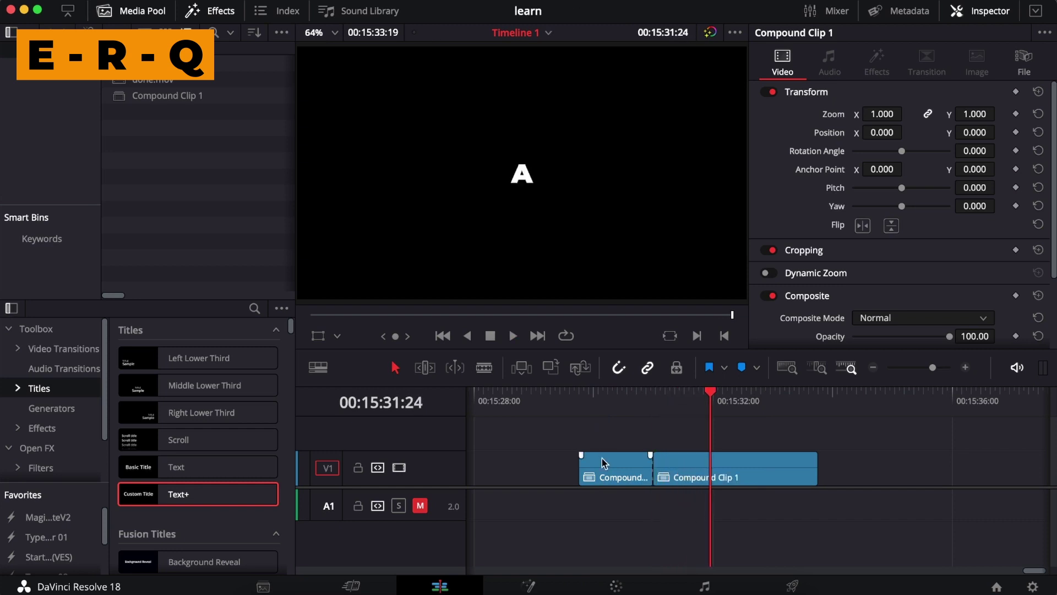
# Step: Select the pieces from the playhead onward and ripple-trim the start up to the playhead with Q
pyautogui.click(602, 465)
pyautogui.hotkey('shift', 'v')
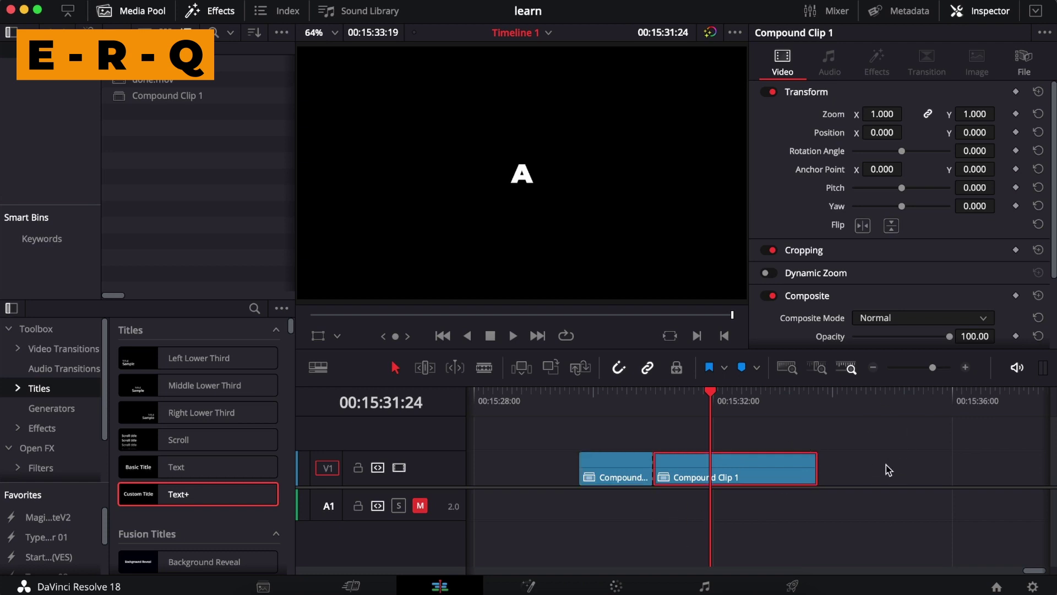
pyautogui.press('q')
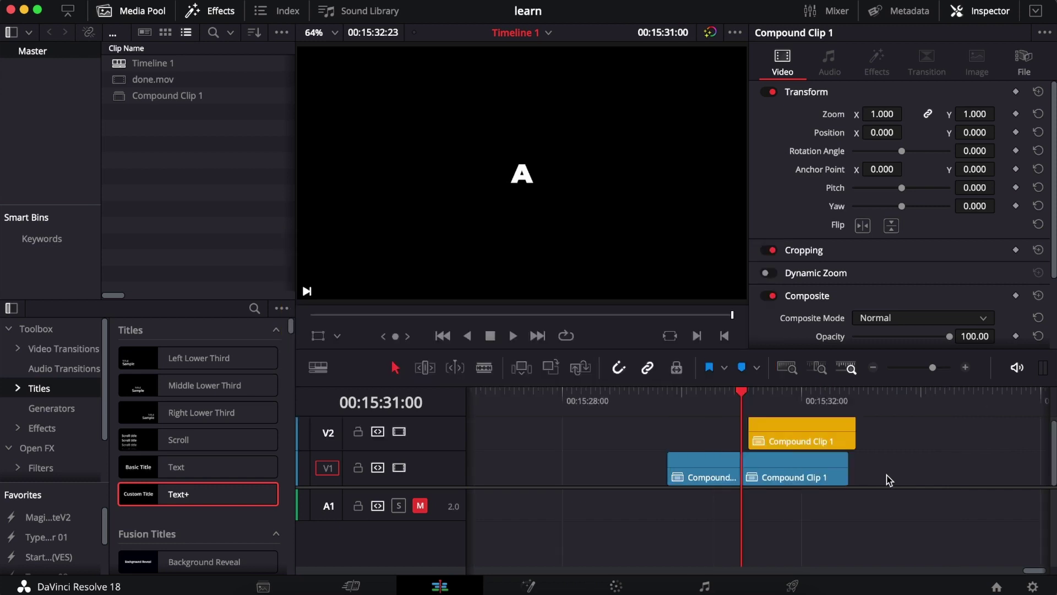
# Step: Trim the start of the V2 Compound Clip 1 title to the V1 cut at 00:15:31:12
pyautogui.scroll(5, 887, 479)
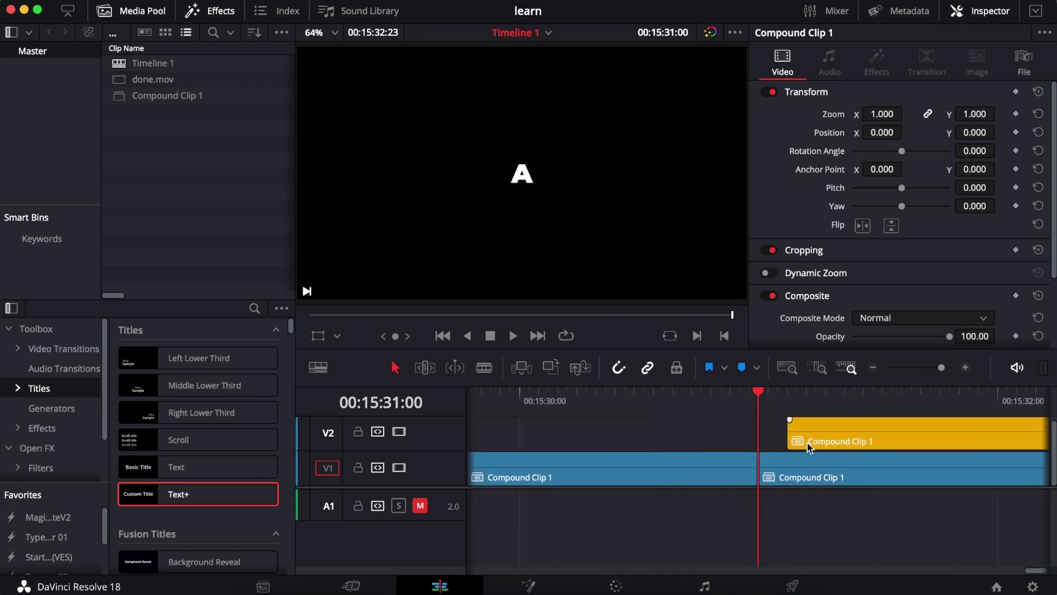
pyautogui.moveTo(816, 392); pyautogui.dragTo(871, 395)
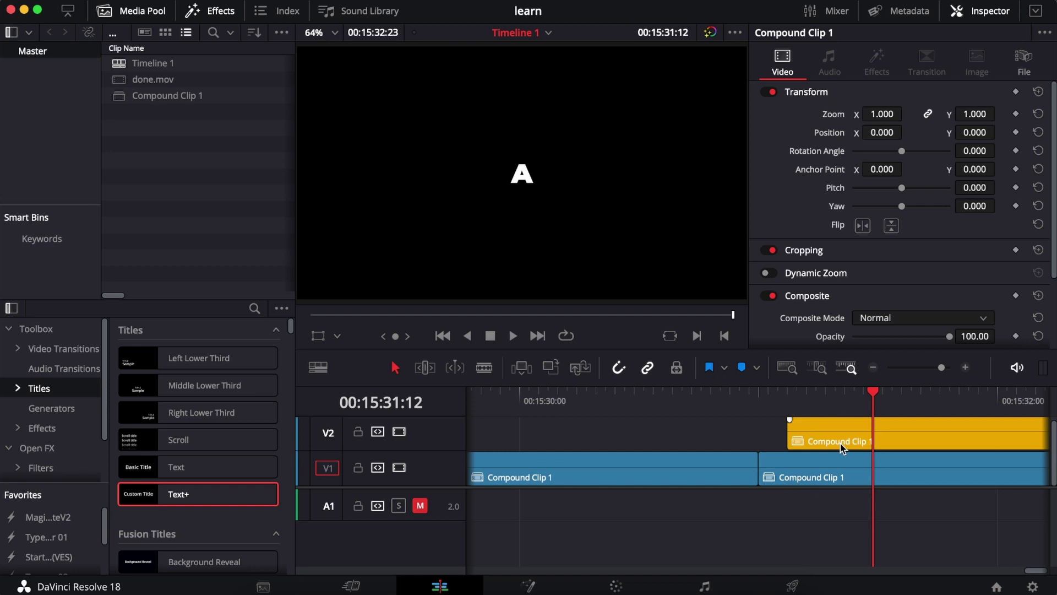
pyautogui.press('v')
pyautogui.press('Up')
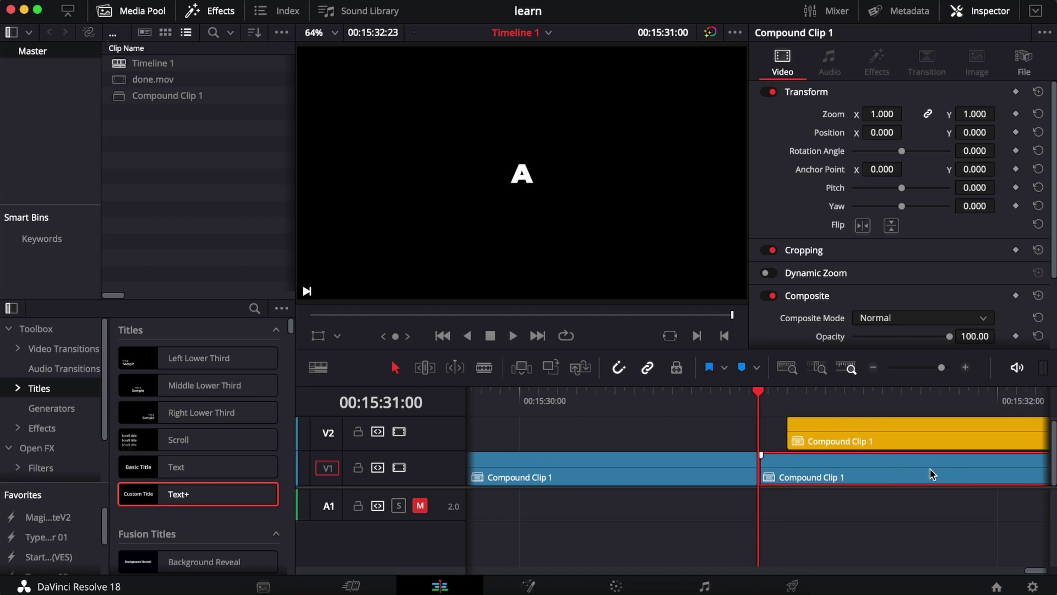
pyautogui.press('space')
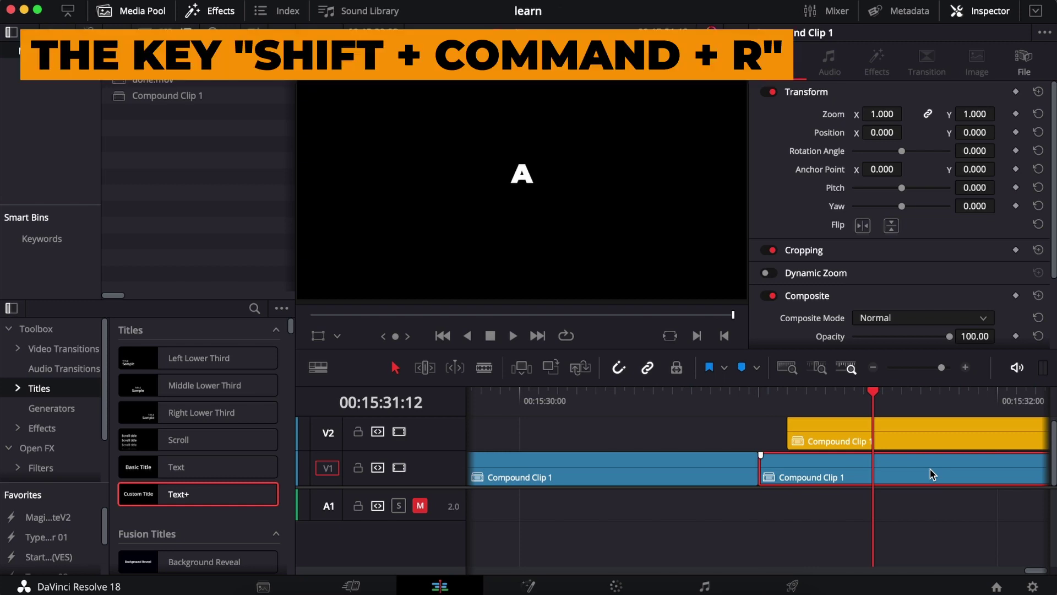
pyautogui.press('shift+super+r')
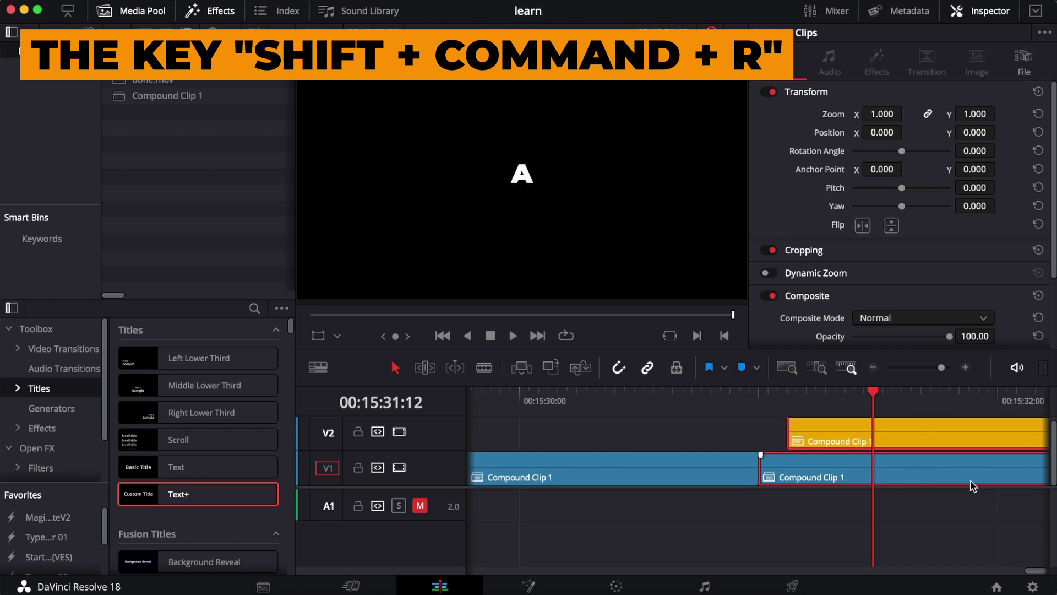
pyautogui.press('shift+super+r')
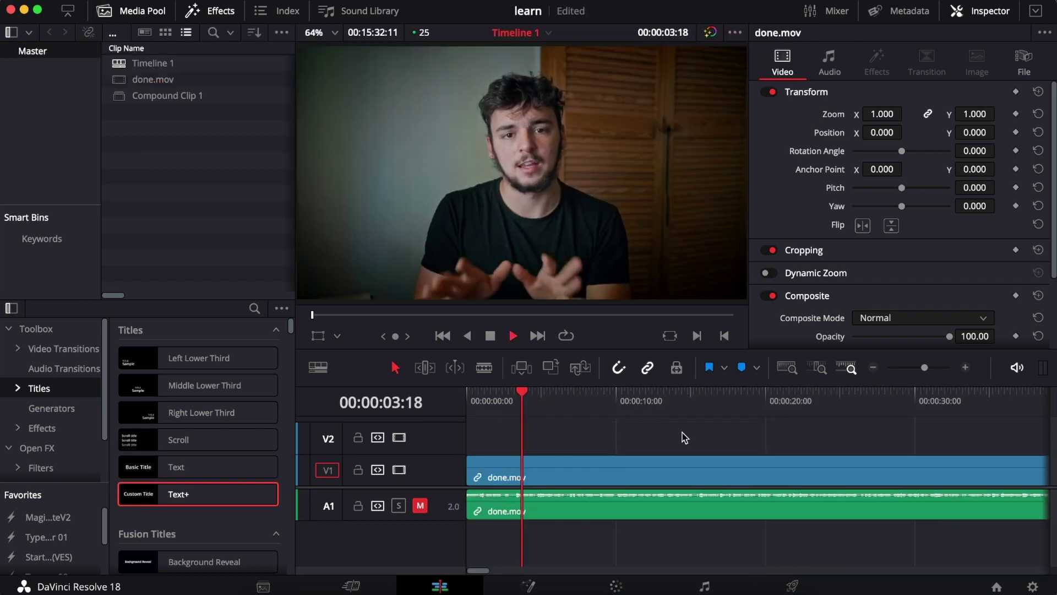
# Step: Split the done.mov interview at the playhead and select the pieces after the cut
pyautogui.press('space')
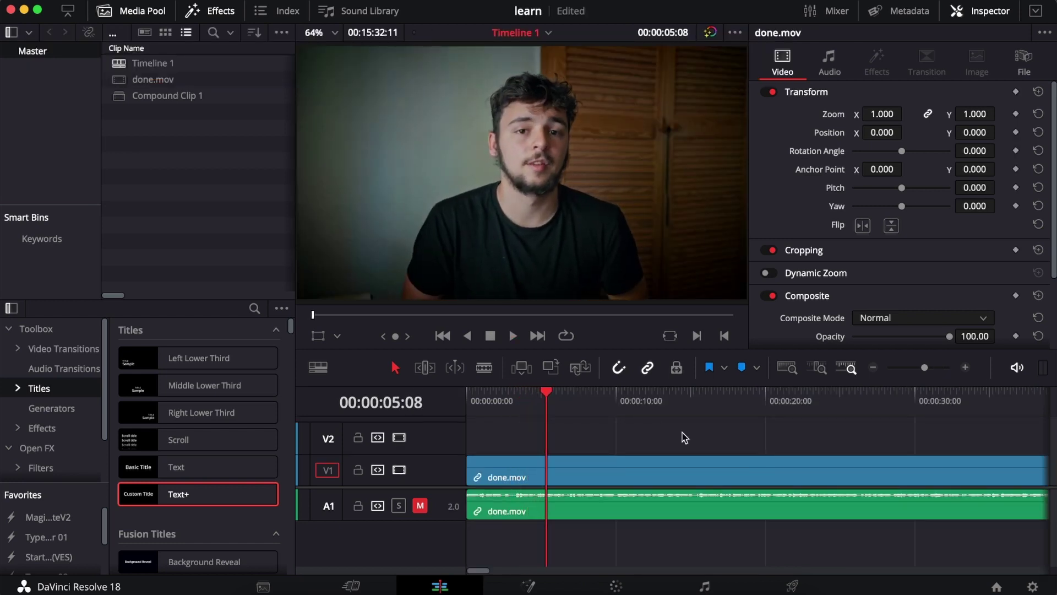
pyautogui.press('super+b')
pyautogui.press('space')
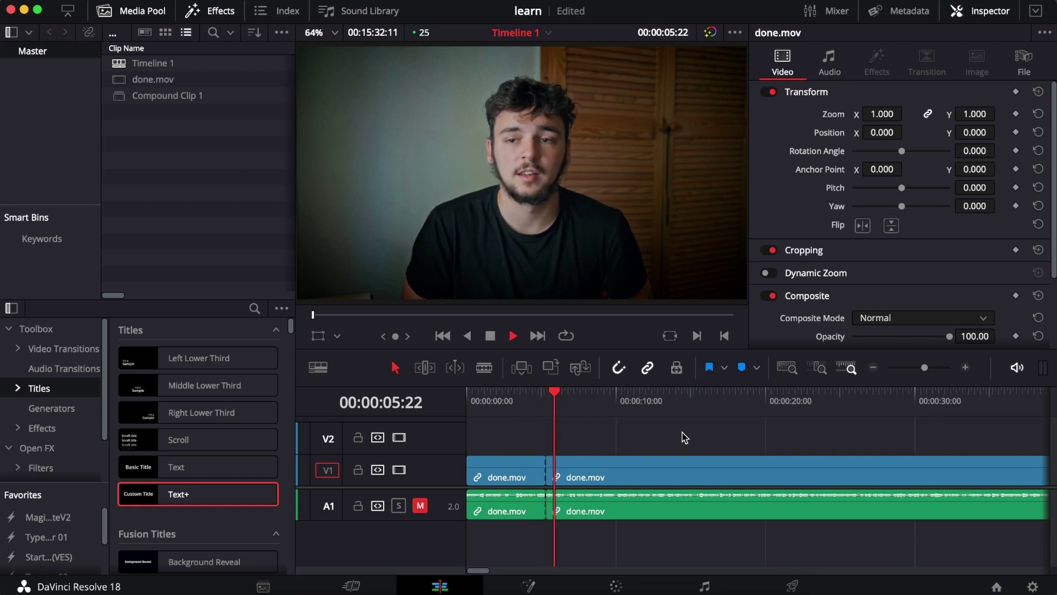
pyautogui.press('space')
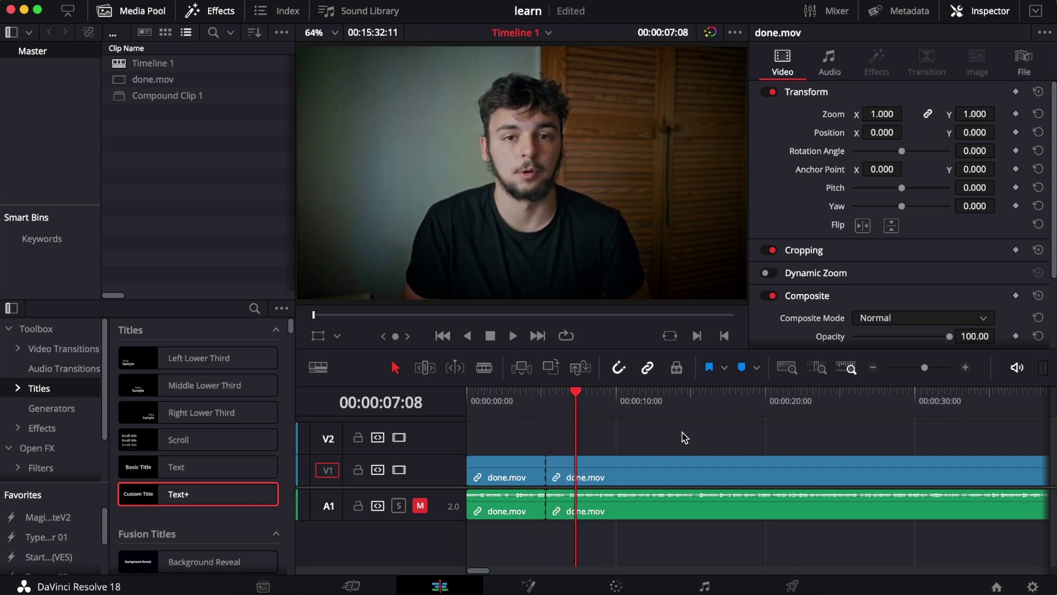
pyautogui.hotkey('shift', 'v')
pyautogui.press('Up')
pyautogui.press('Left')
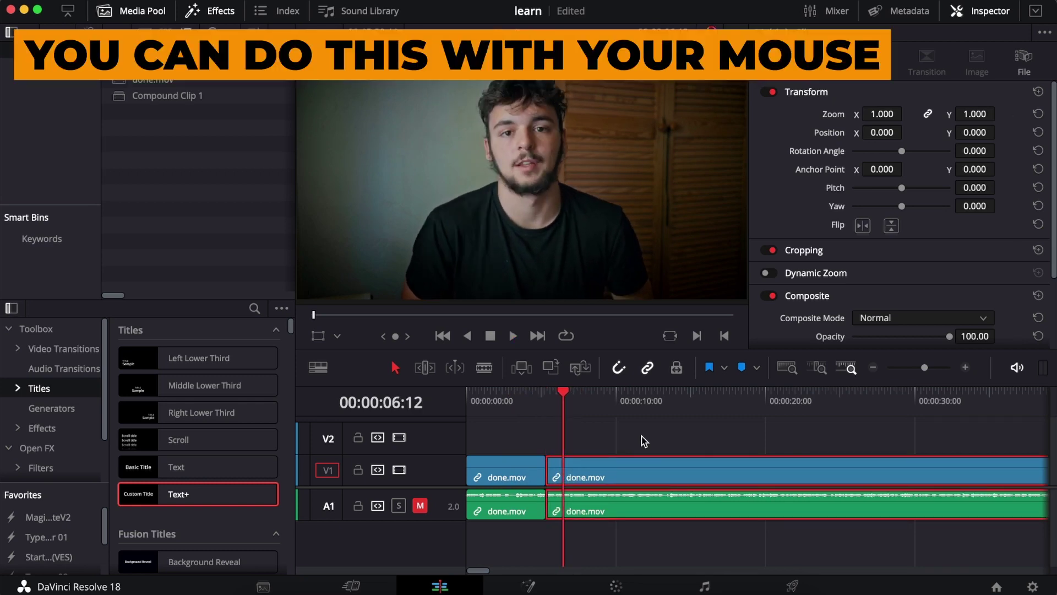
pyautogui.press('j')
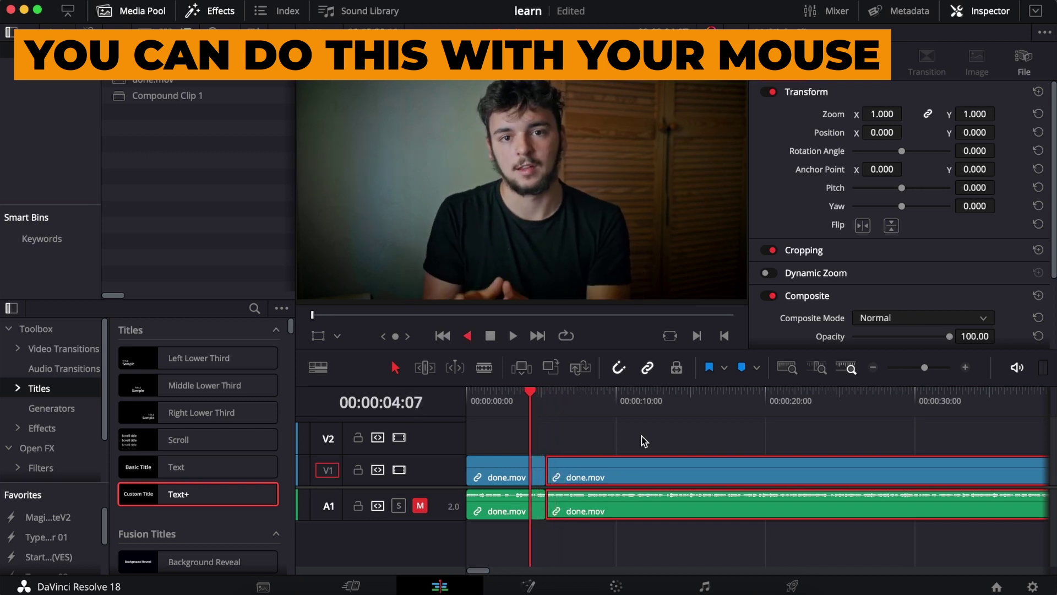
pyautogui.press('k')
pyautogui.press('l')
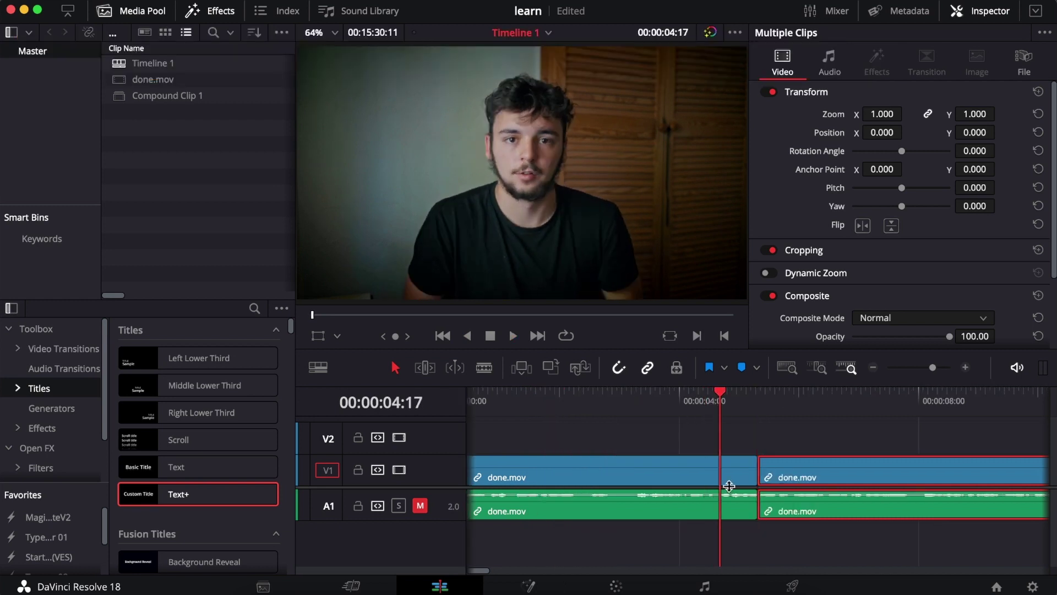
# Step: Ripple-trim the first interview piece to the playhead, then zoom out to the whole interview
pyautogui.keyDown('super'); pyautogui.click(687, 485); pyautogui.keyUp('super')
pyautogui.press('super+shift+bracketright')
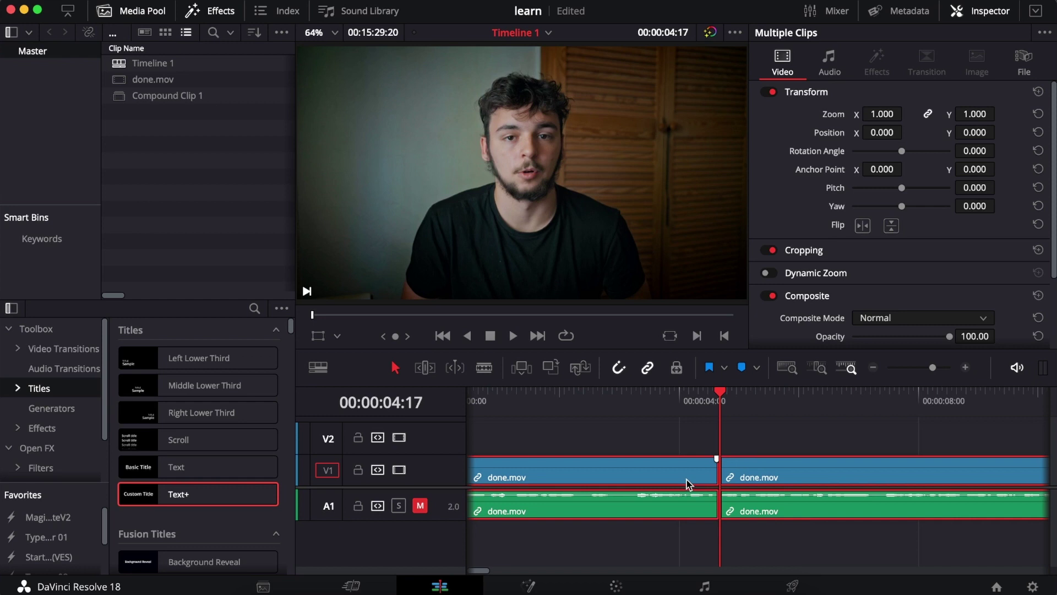
pyautogui.press('super+minus')
pyautogui.press('super+minus')
pyautogui.press('super+minus')
pyautogui.press('space')
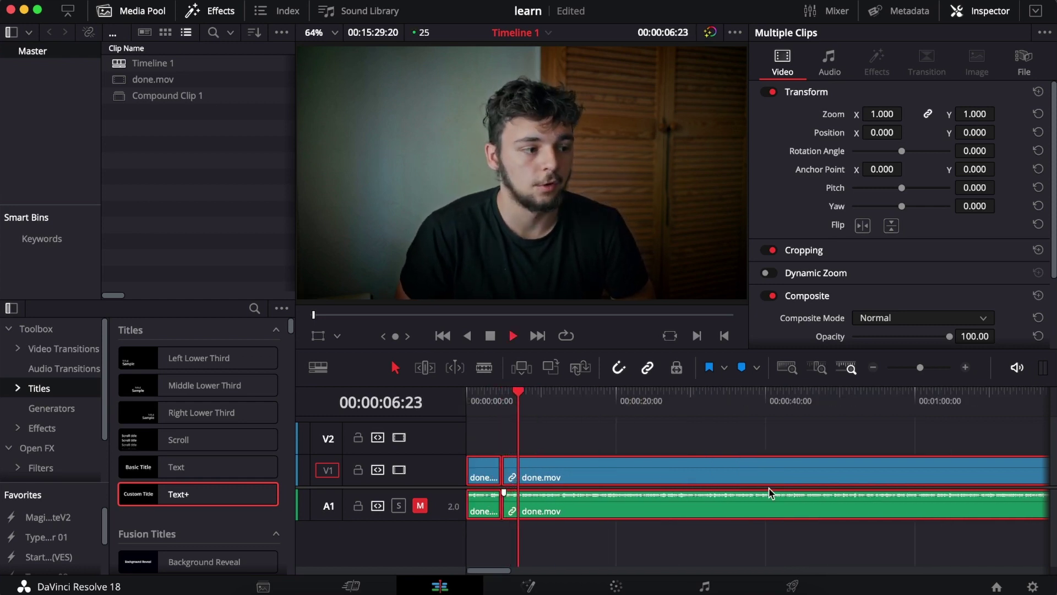
pyautogui.press('space')
pyautogui.press('super+minus')
pyautogui.press('super+minus')
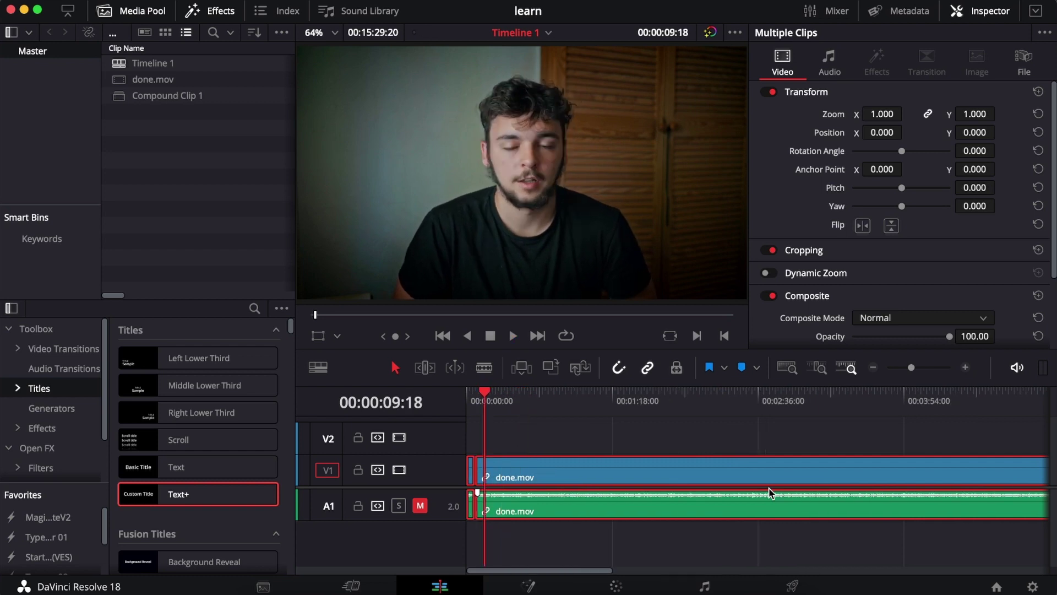
pyautogui.press('super+minus')
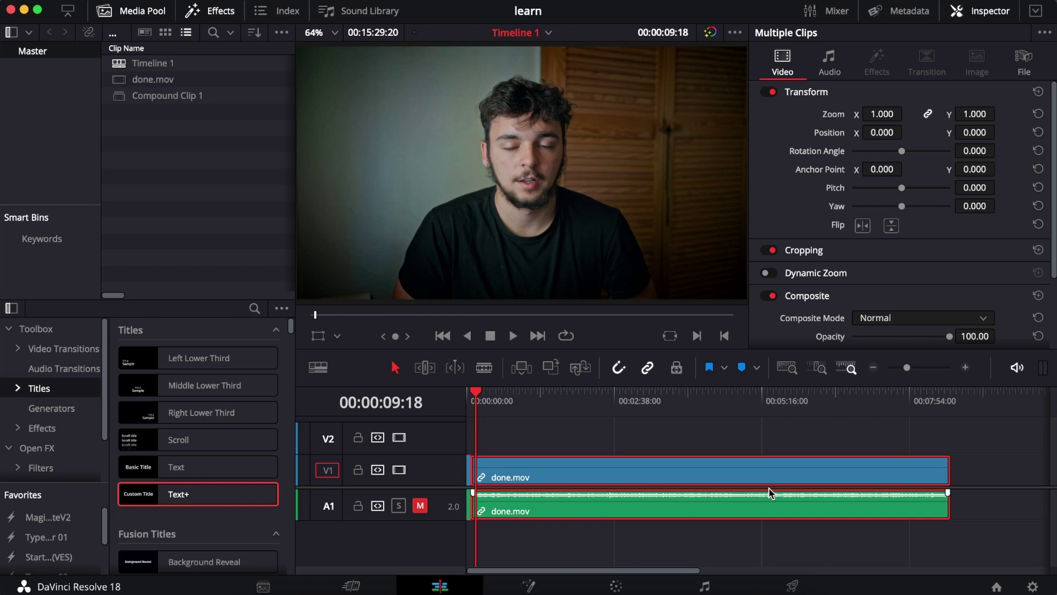
# Step: Go from the Cut page back to the Edit page and move the playhead to 00:00:05:21 with J/K/L
pyautogui.click(351, 585)
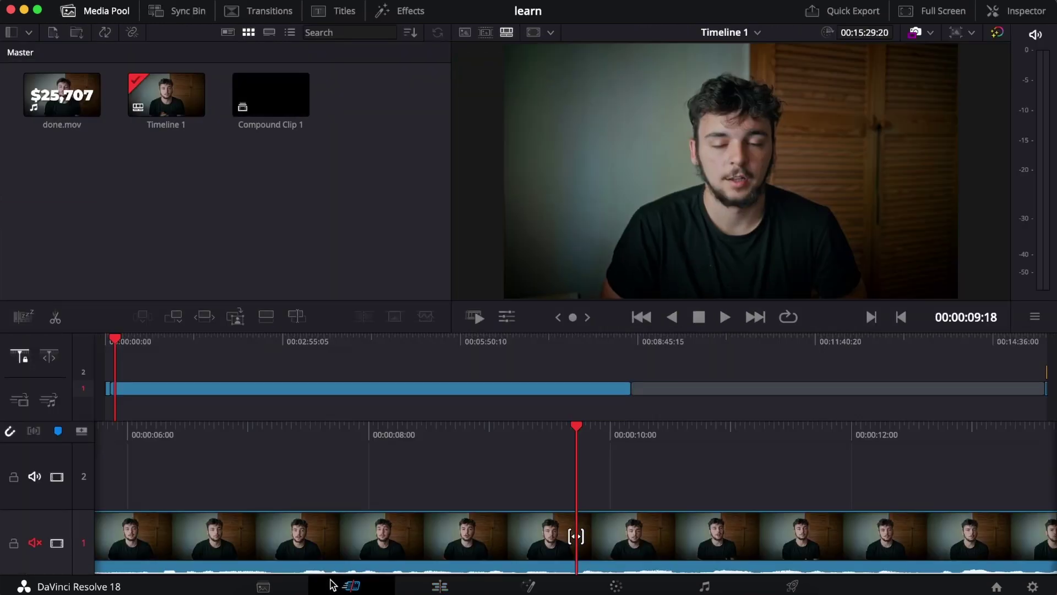
pyautogui.click(440, 585)
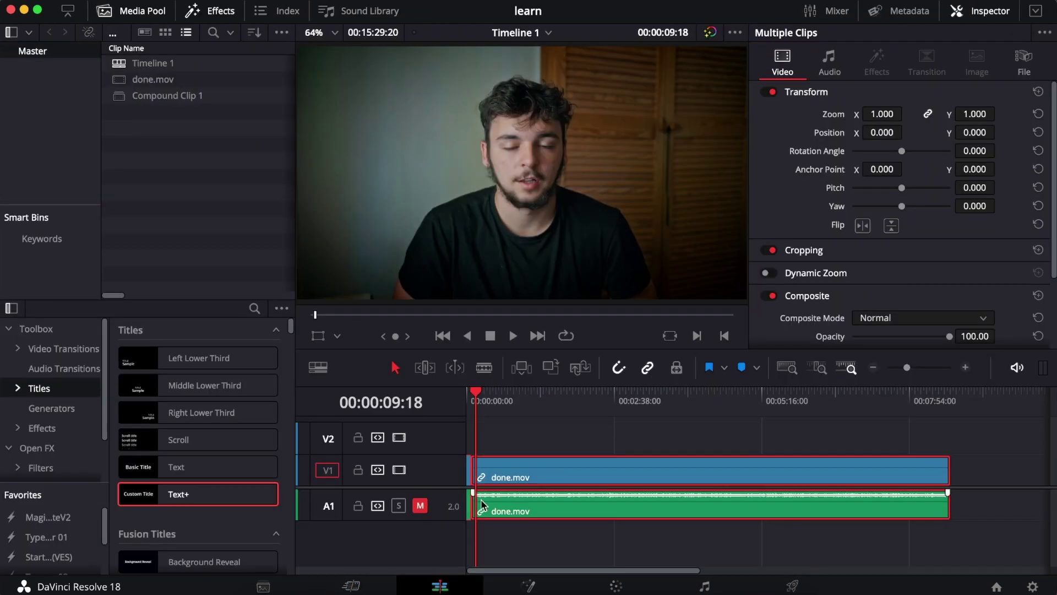
pyautogui.press('super+equal')
pyautogui.press('super+equal')
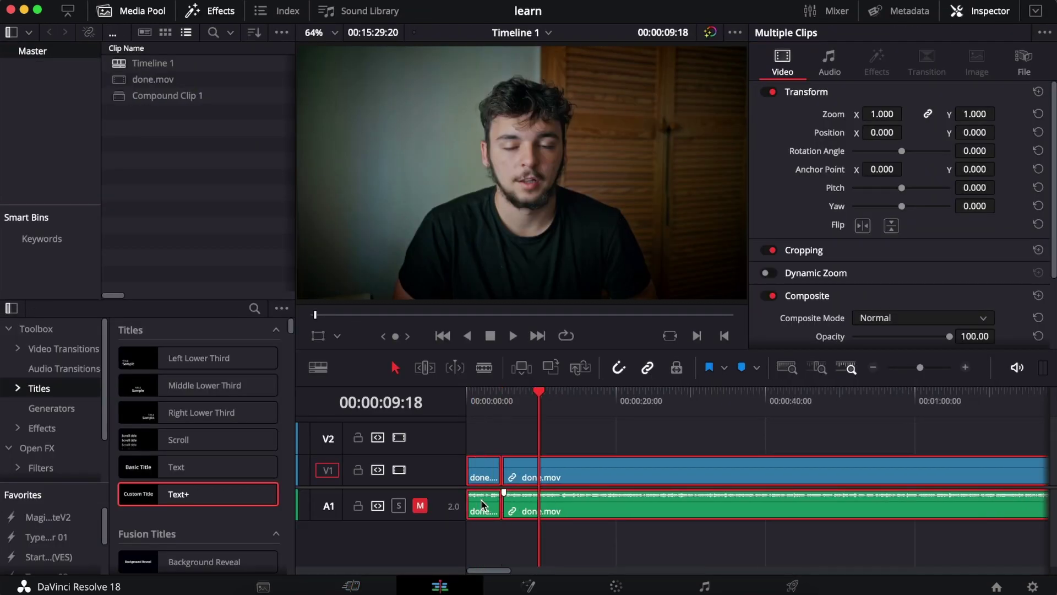
pyautogui.press('super+minus')
pyautogui.press('super+minus')
pyautogui.press('super+minus')
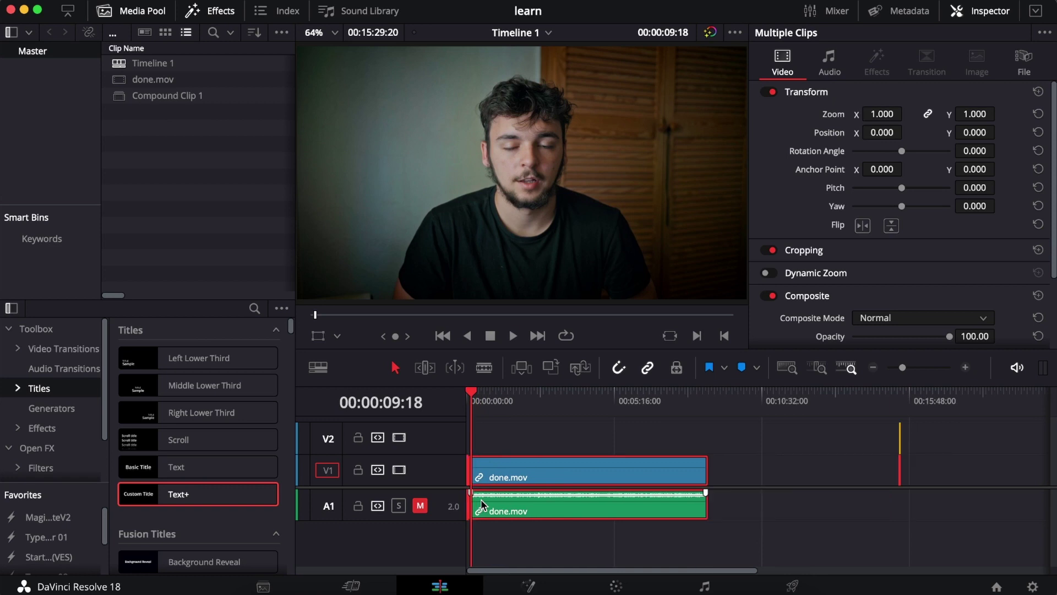
pyautogui.press('space')
pyautogui.press('space')
pyautogui.press('j')
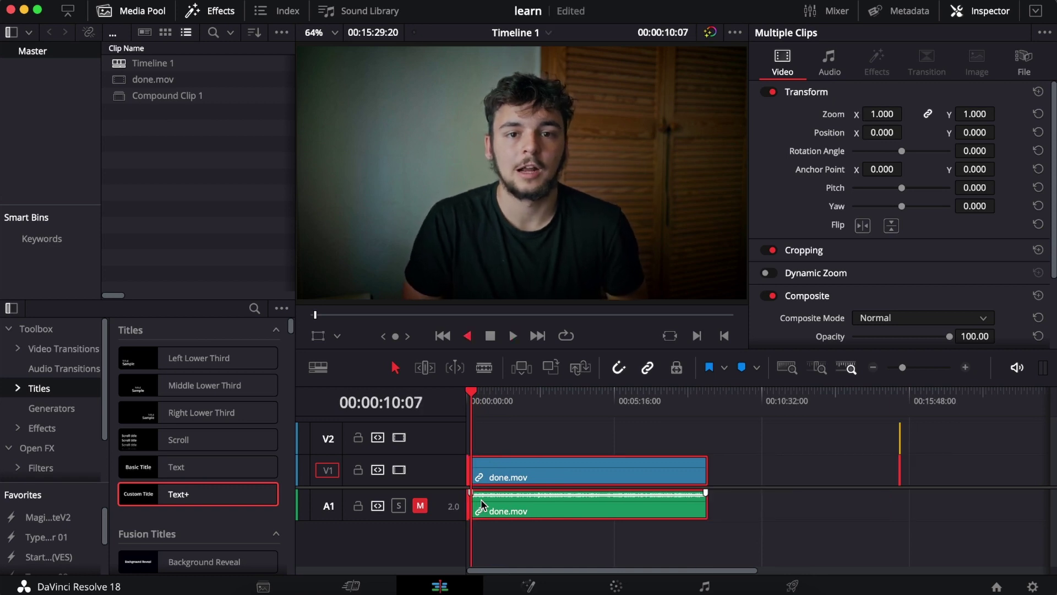
pyautogui.press('l')
pyautogui.press('l')
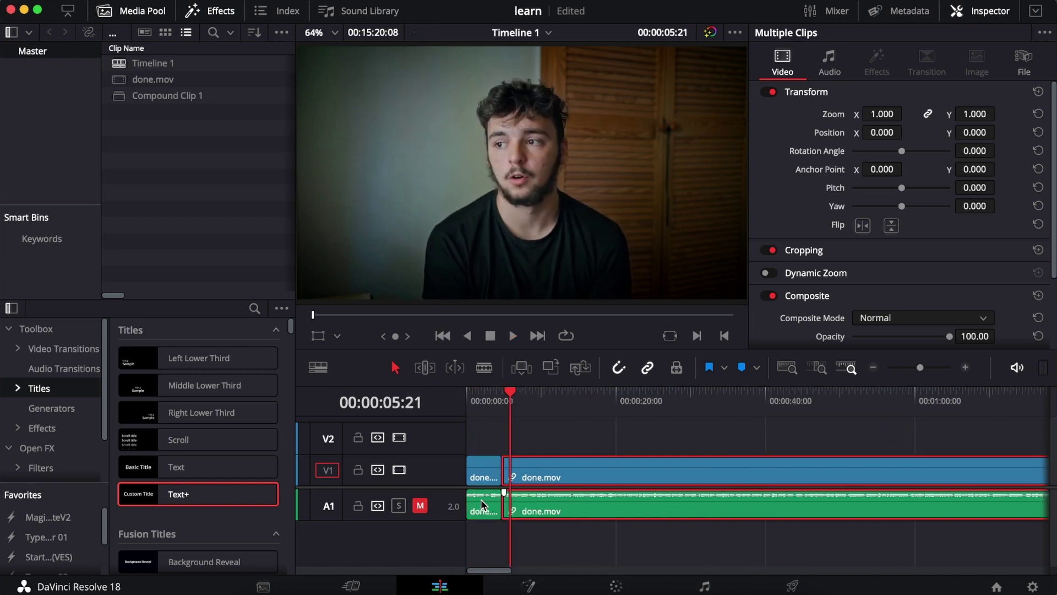
# Step: Split done.mov at 00:00:05:21 and save the project
pyautogui.press('super+b')
pyautogui.press('space')
pyautogui.press('space')
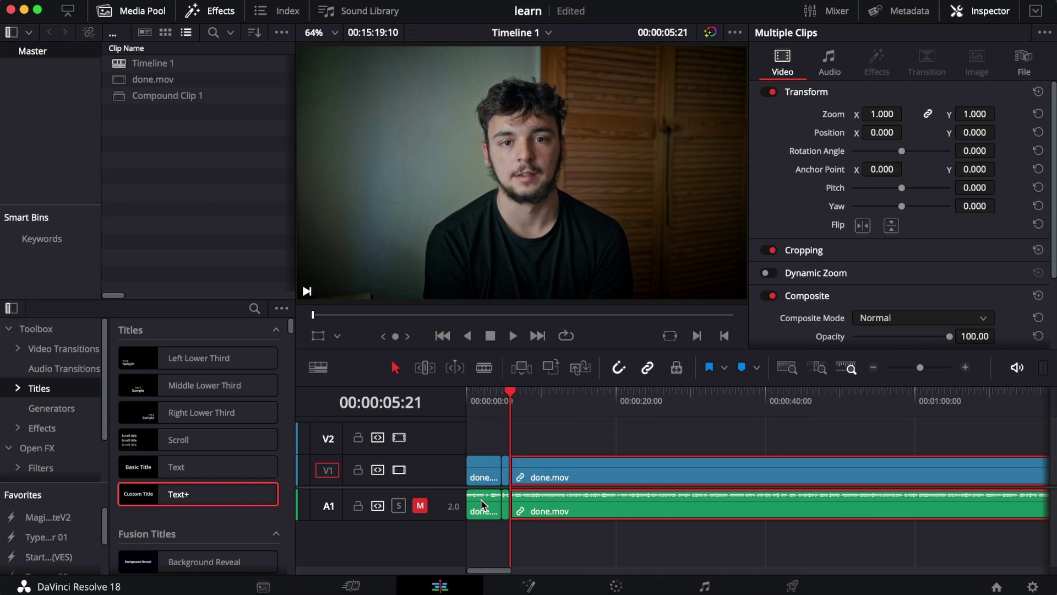
pyautogui.press('super+s')
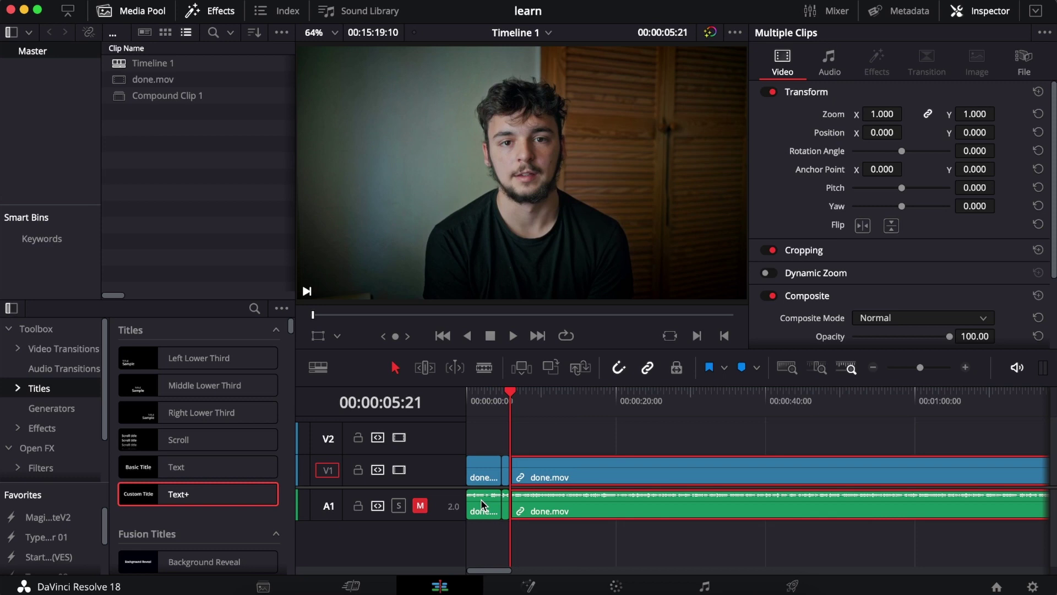